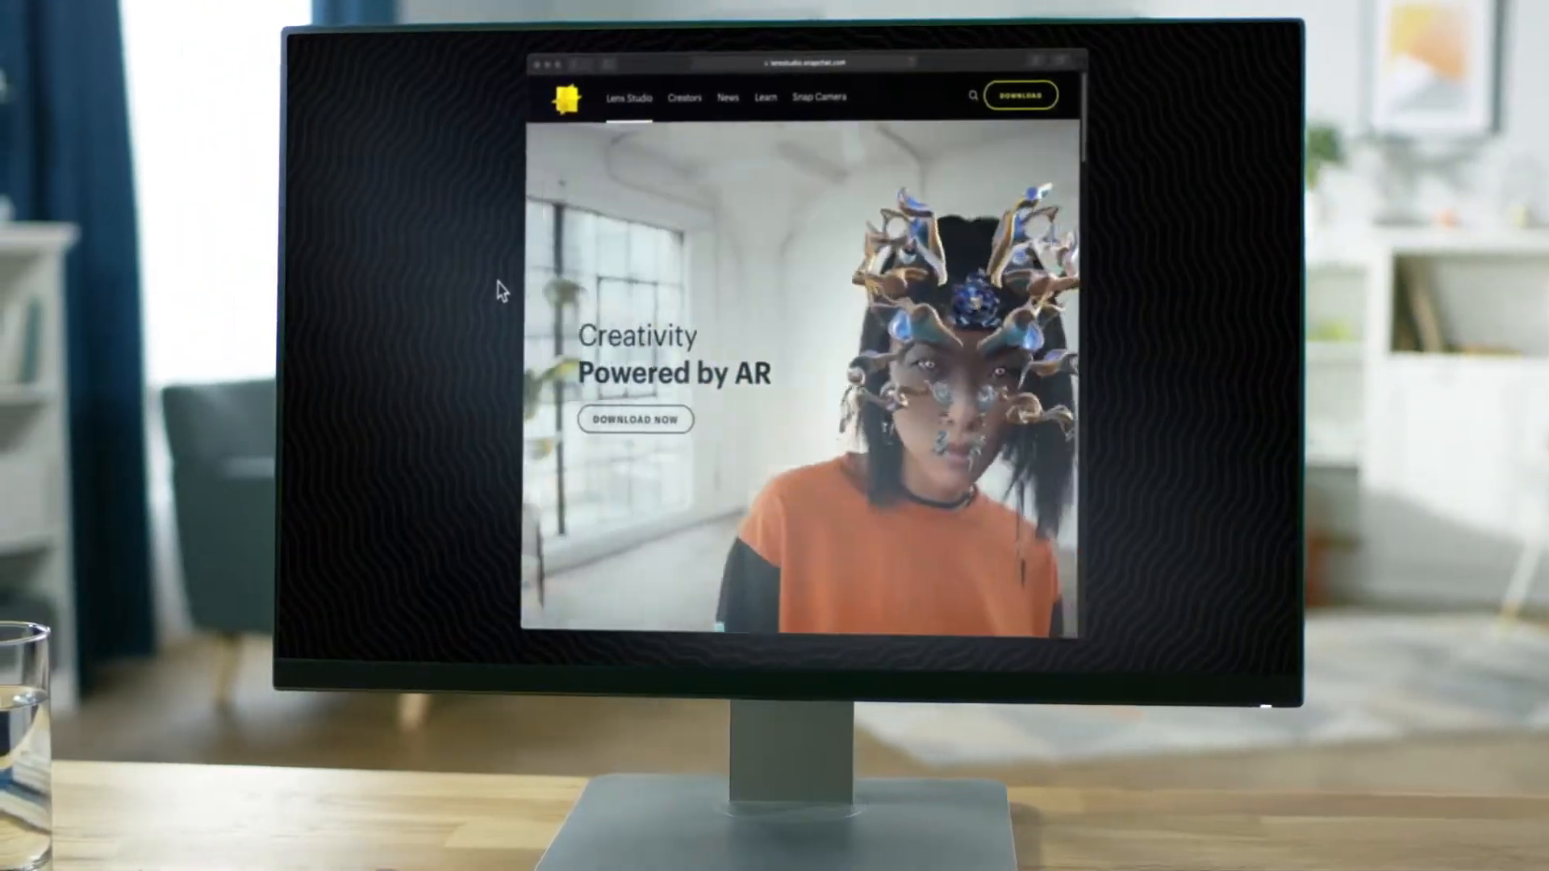
Look up the meshShadowMode values in the Image class API reference on the Lens Studio website.
{"action": "mouse_move", "coordinate": [779, 144]}
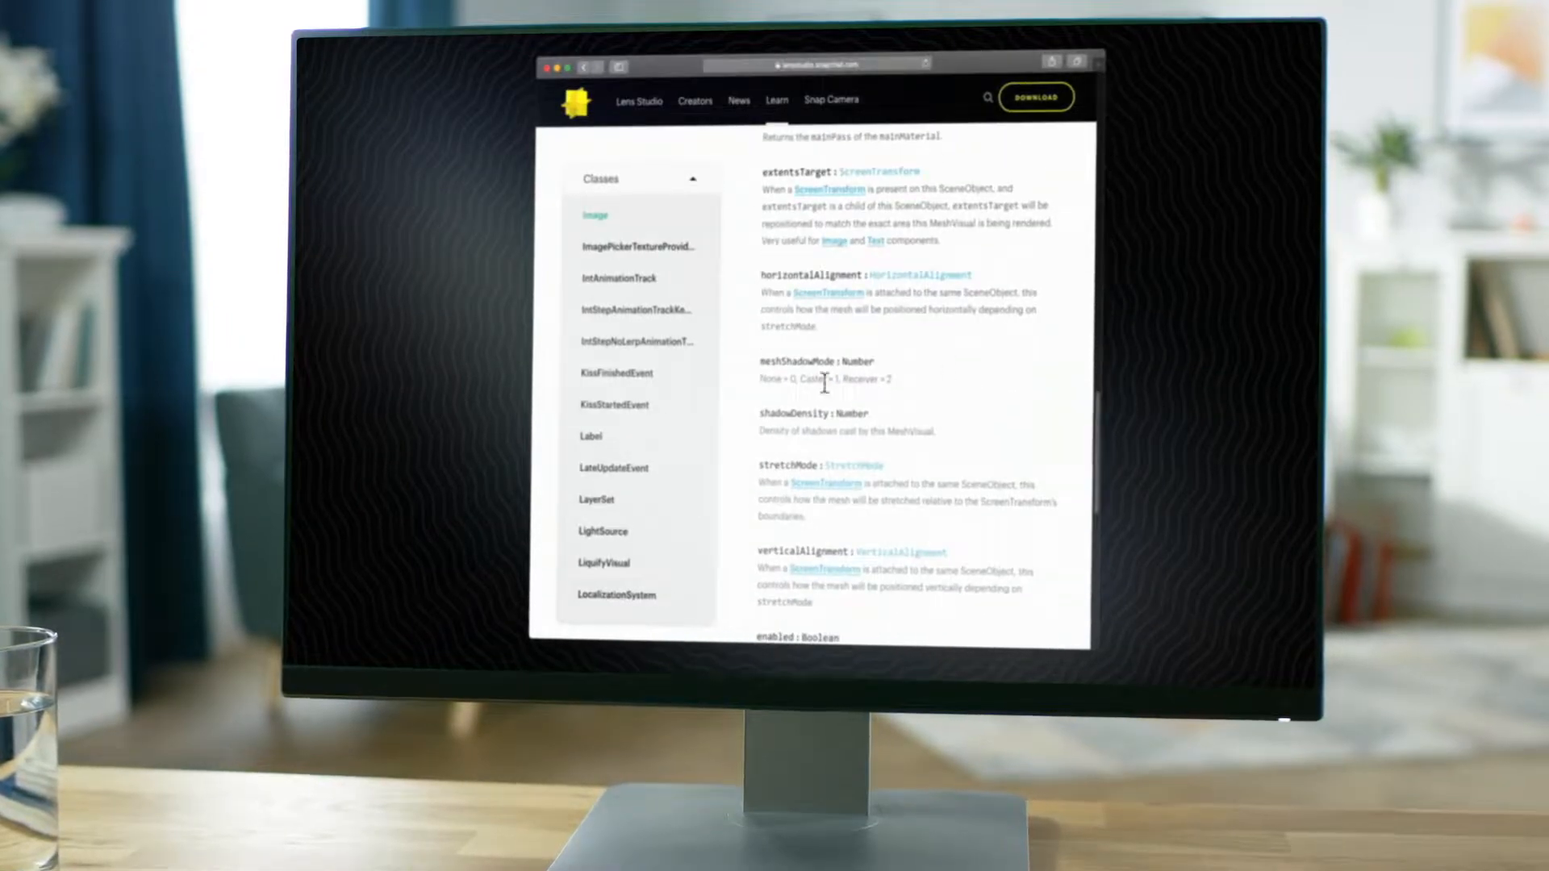
{"action": "triple_click", "coordinate": [824, 384]}
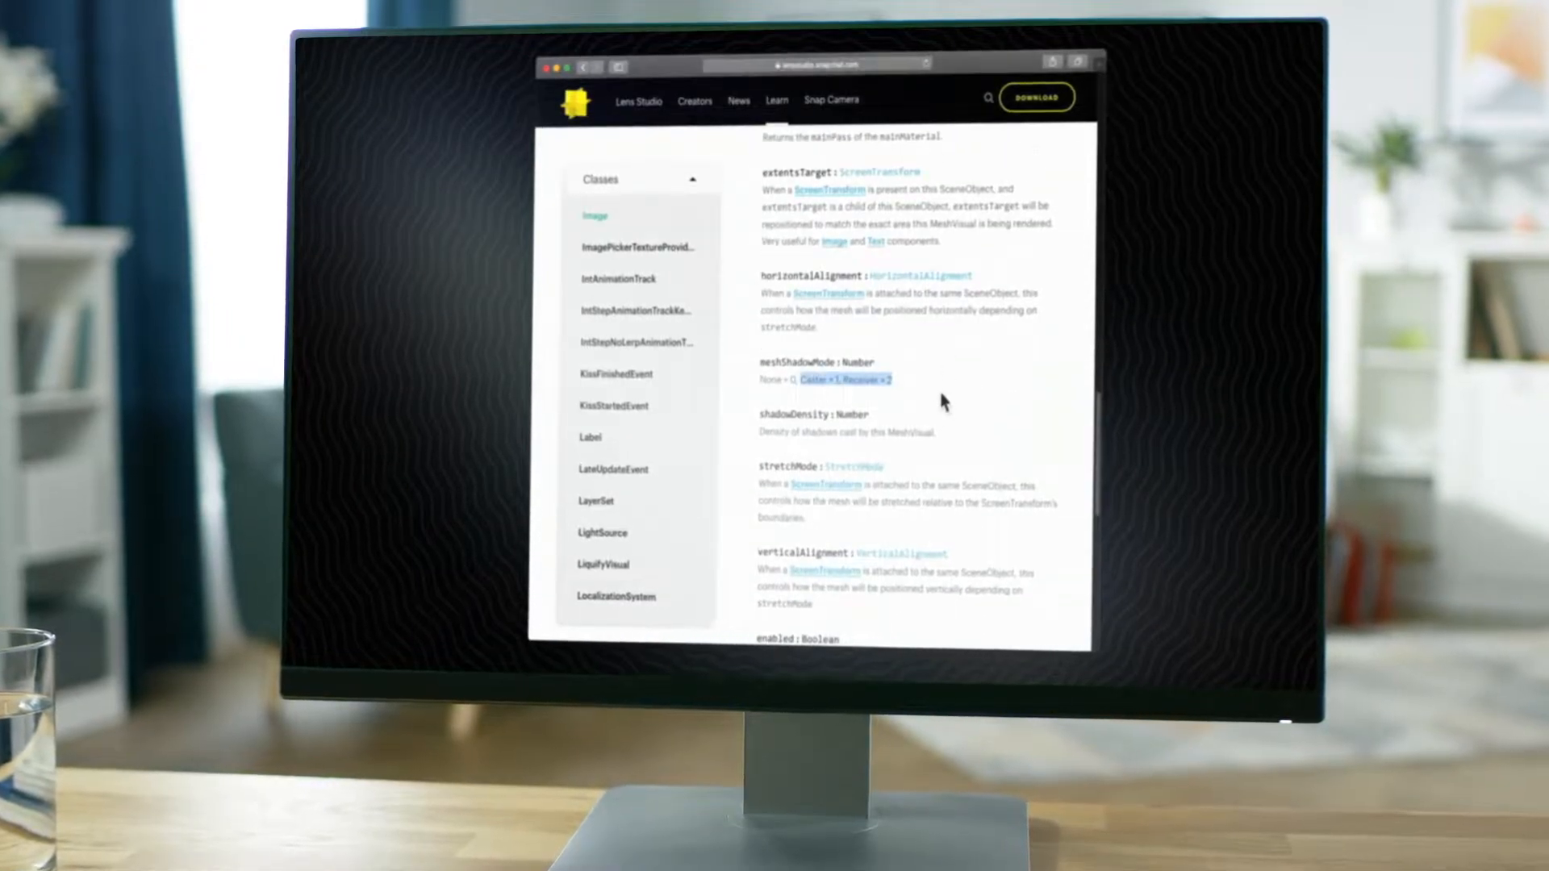
{"action": "scroll", "coordinate": [941, 398], "scroll_direction": "down", "scroll_amount": 5}
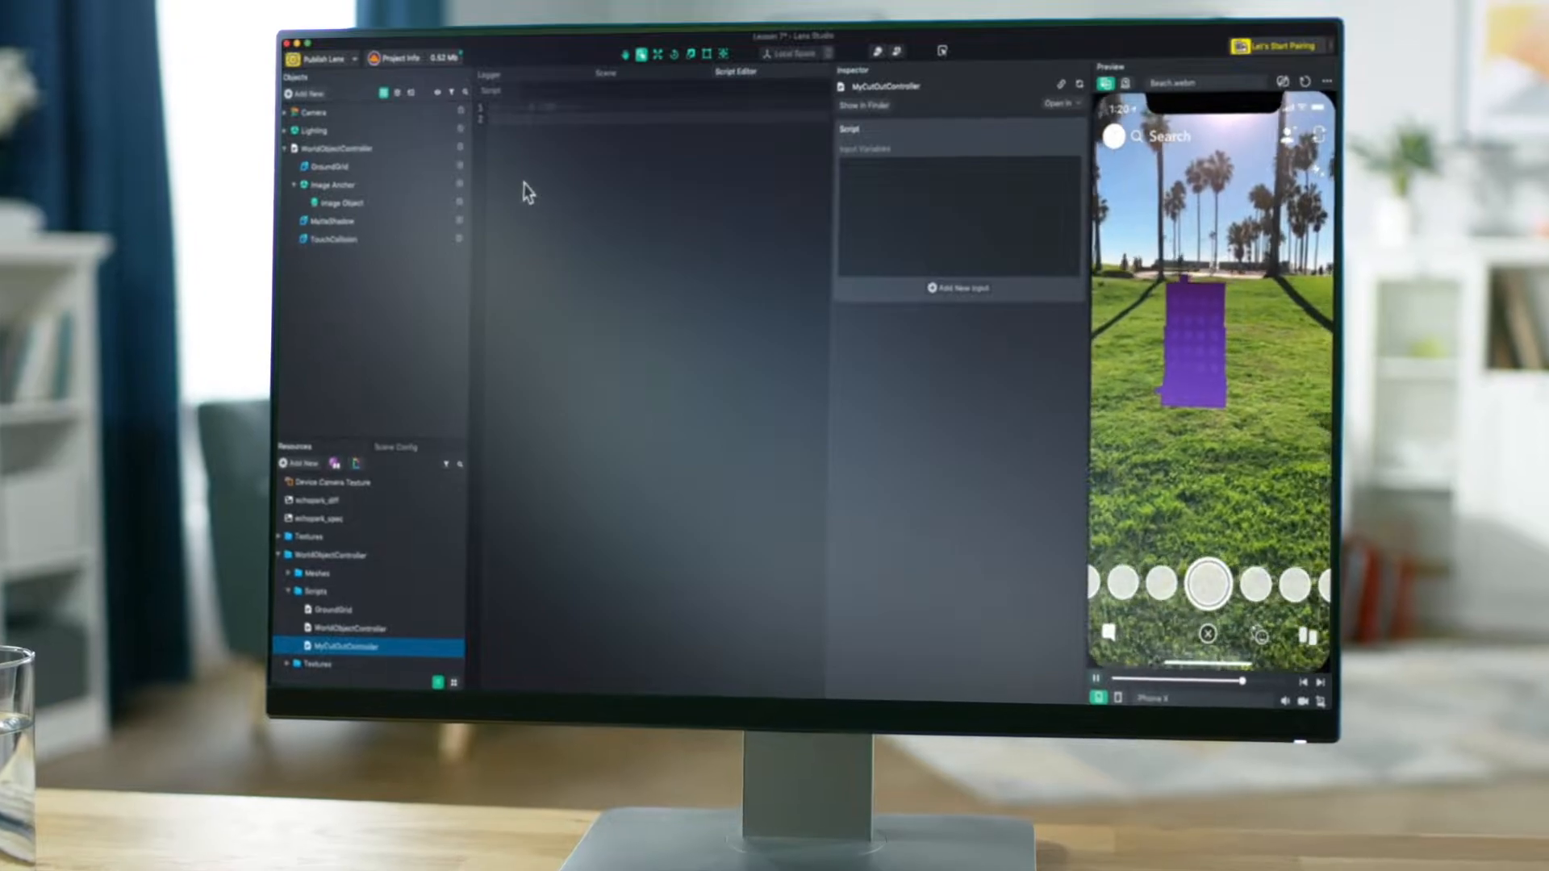
Write script.getSceneObject().getComponent("Component.Image") on line 2 of the MyCutOutController script in Lens Studio.
{"action": "left_click", "coordinate": [513, 127]}
{"action": "type", "text": "script.getSceneObject"}
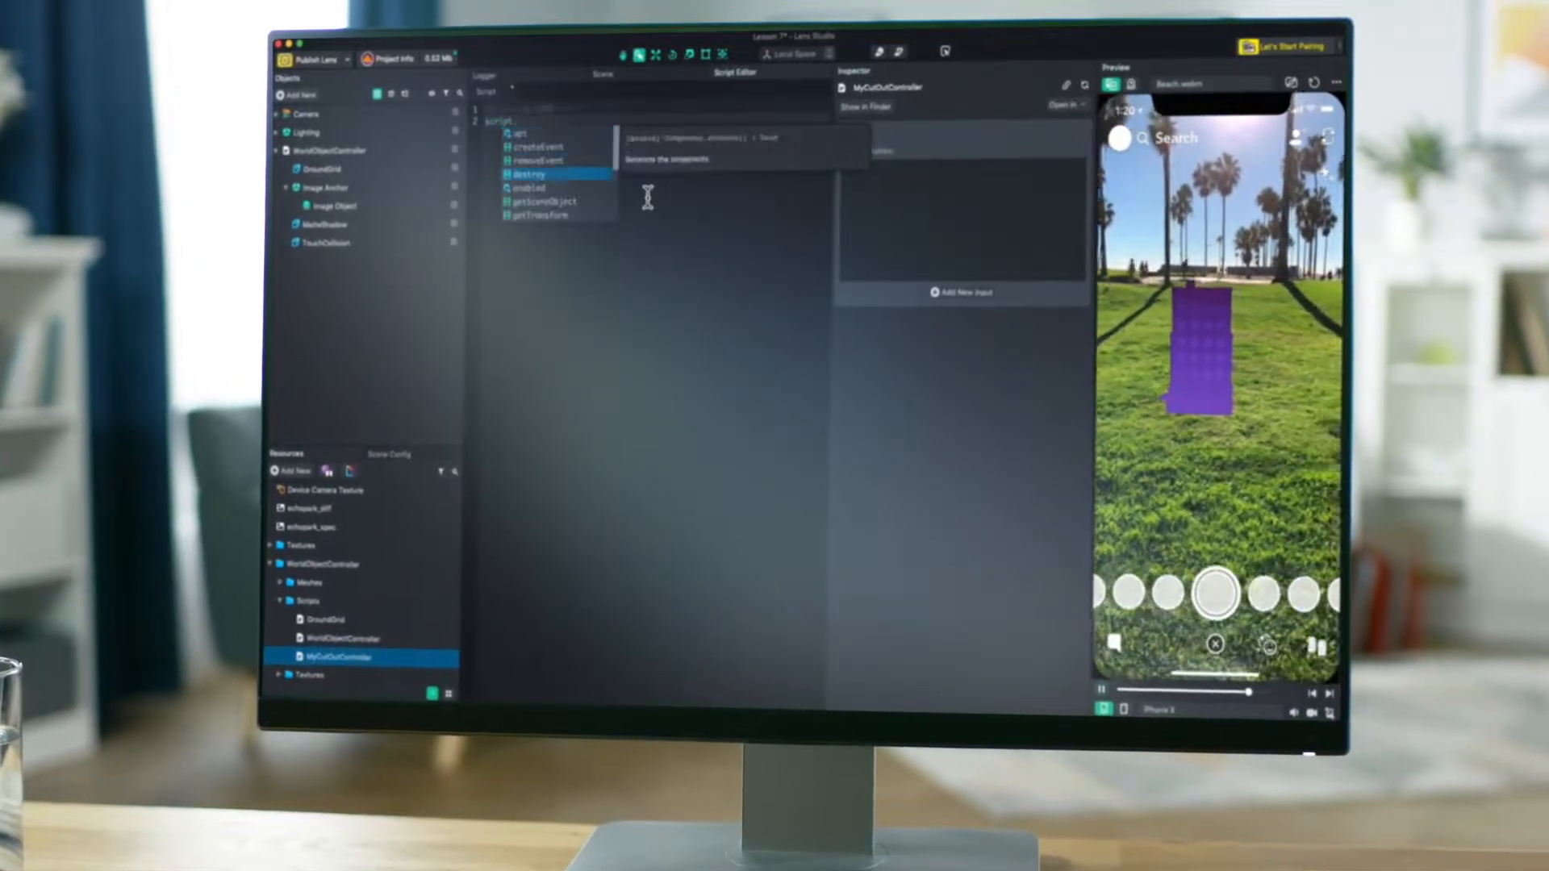
{"action": "type", "text": "().getComponent(\"Component.Image\")"}
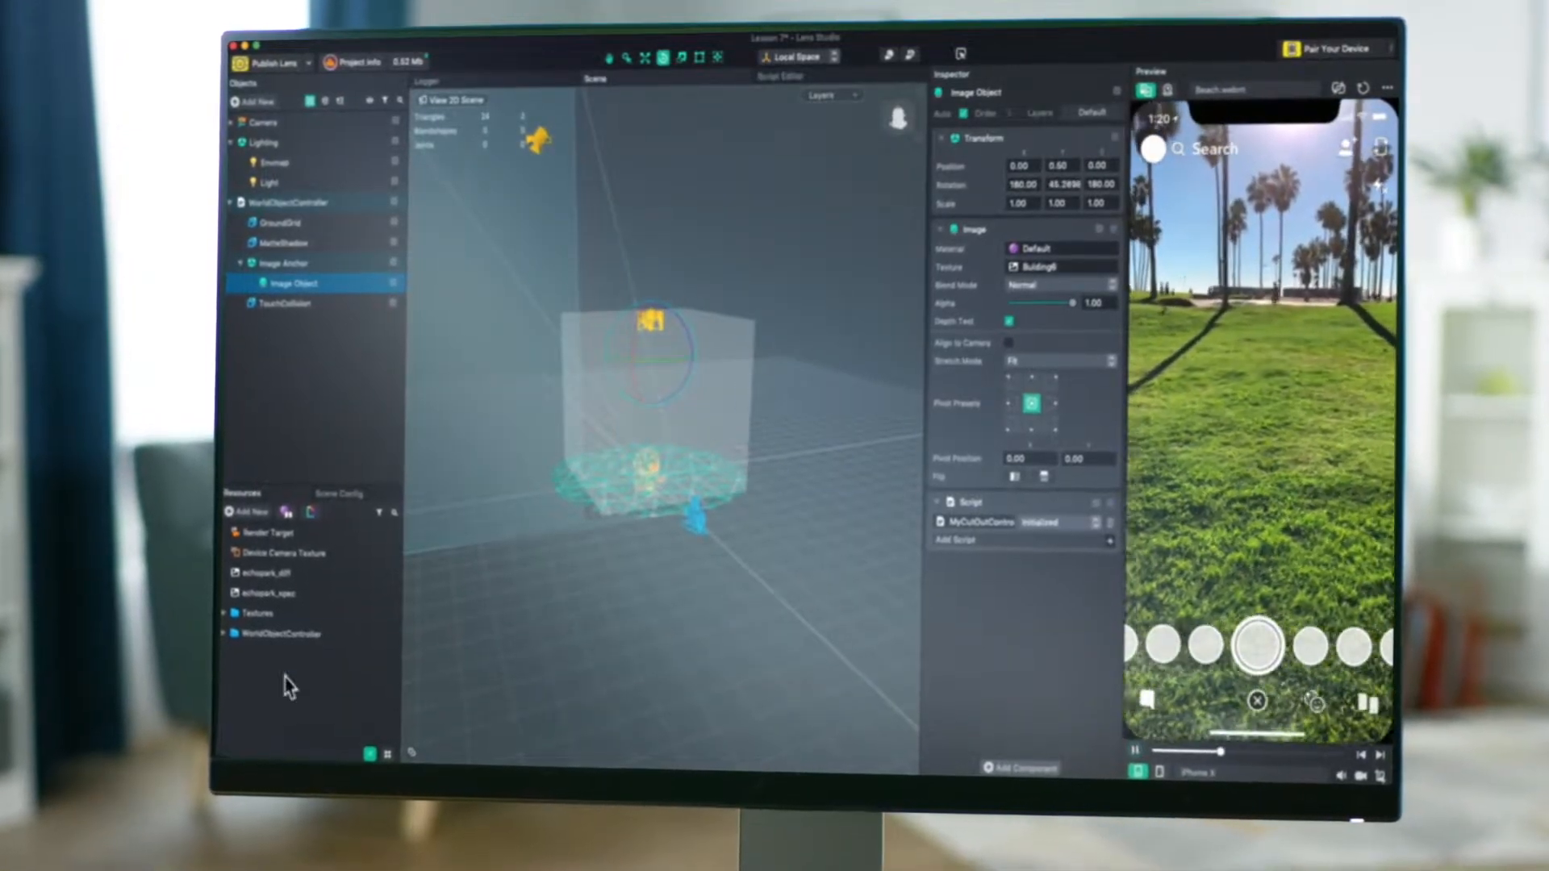
Add a line to the MyCutOutController script reading script.getSceneObject().getComponent("Component.Image").mainPass.two.
{"action": "left_click", "coordinate": [288, 674]}
{"action": "left_click", "coordinate": [263, 513]}
{"action": "left_click", "coordinate": [264, 285]}
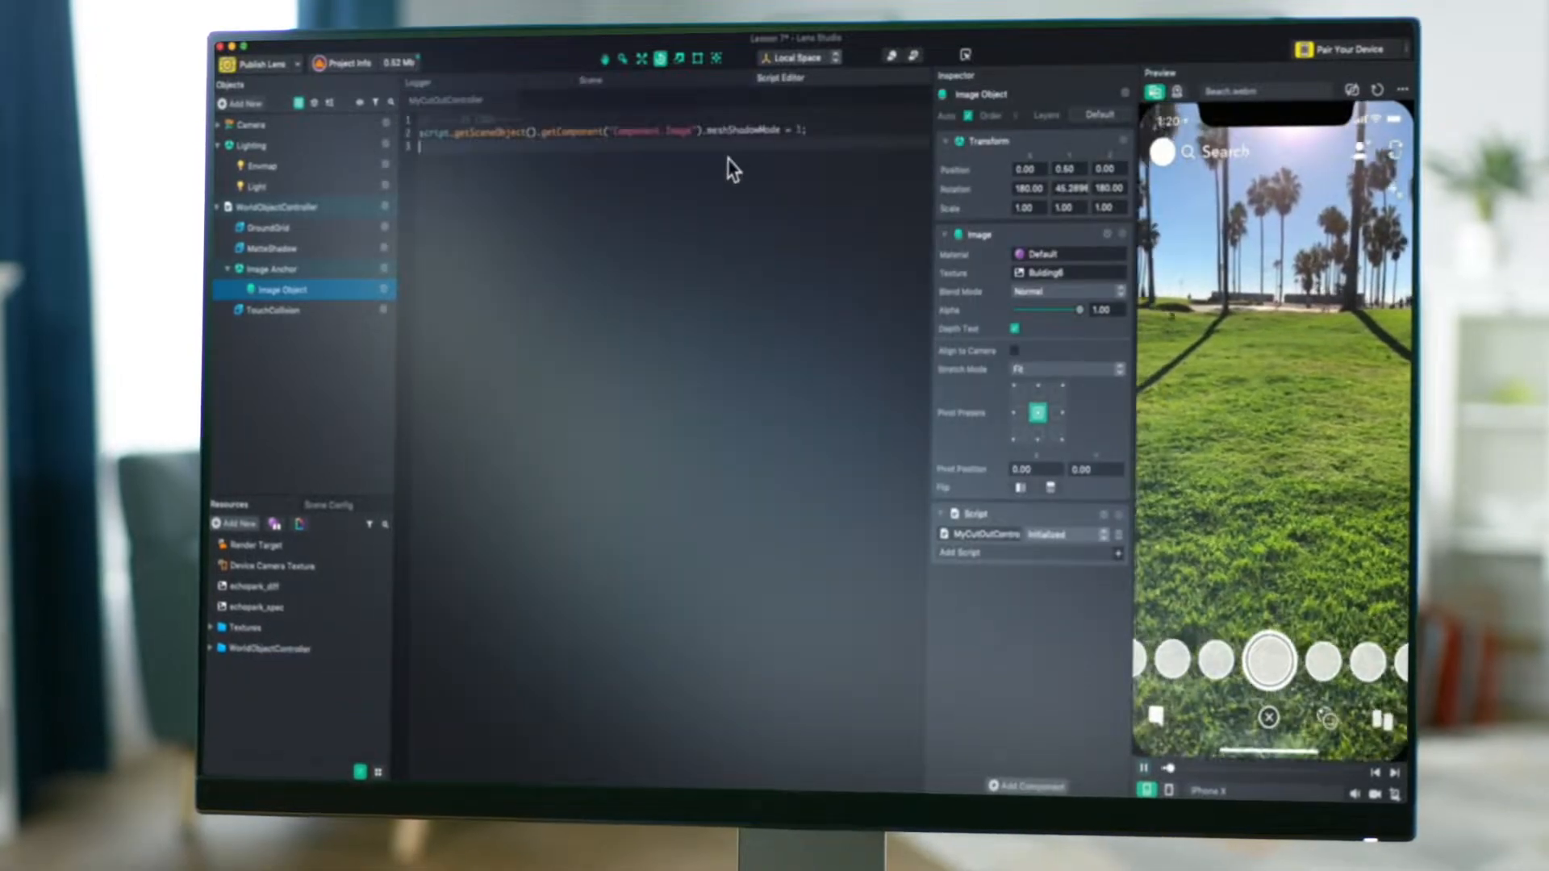
{"action": "type", "text": "script.getSceneObject().getComponent(\"Component.Image\").mainPass.two"}
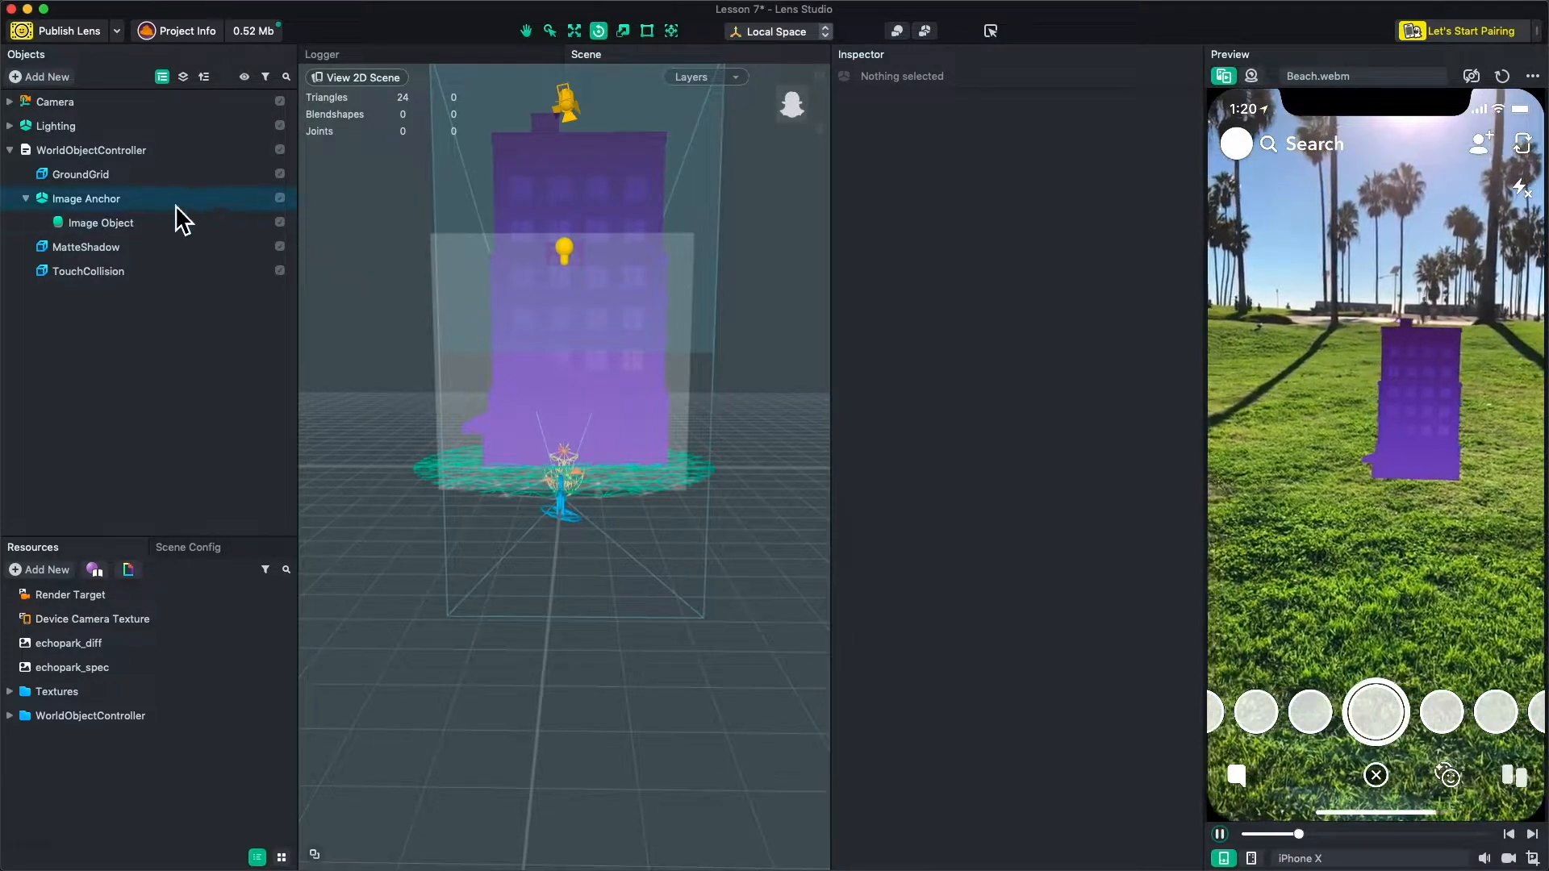
Select the Image Object under Image Anchor, trying out and undoing a rotation in the scene.
{"action": "left_click", "coordinate": [129, 225]}
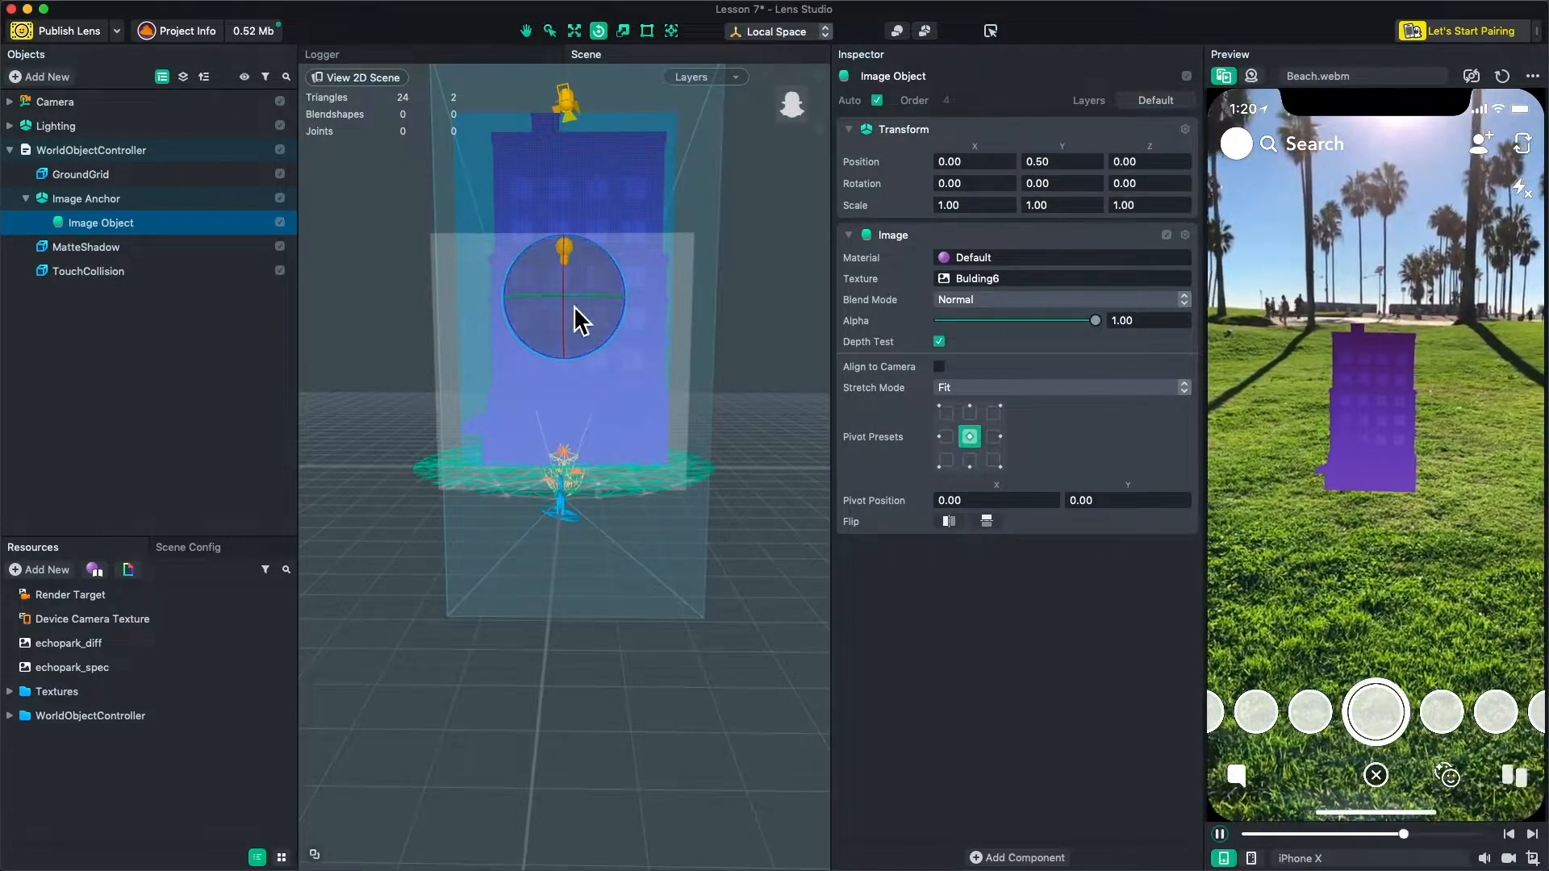
{"action": "left_click_drag", "start_coordinate": [573, 307], "coordinate": [535, 295]}
{"action": "key", "text": "super+z"}
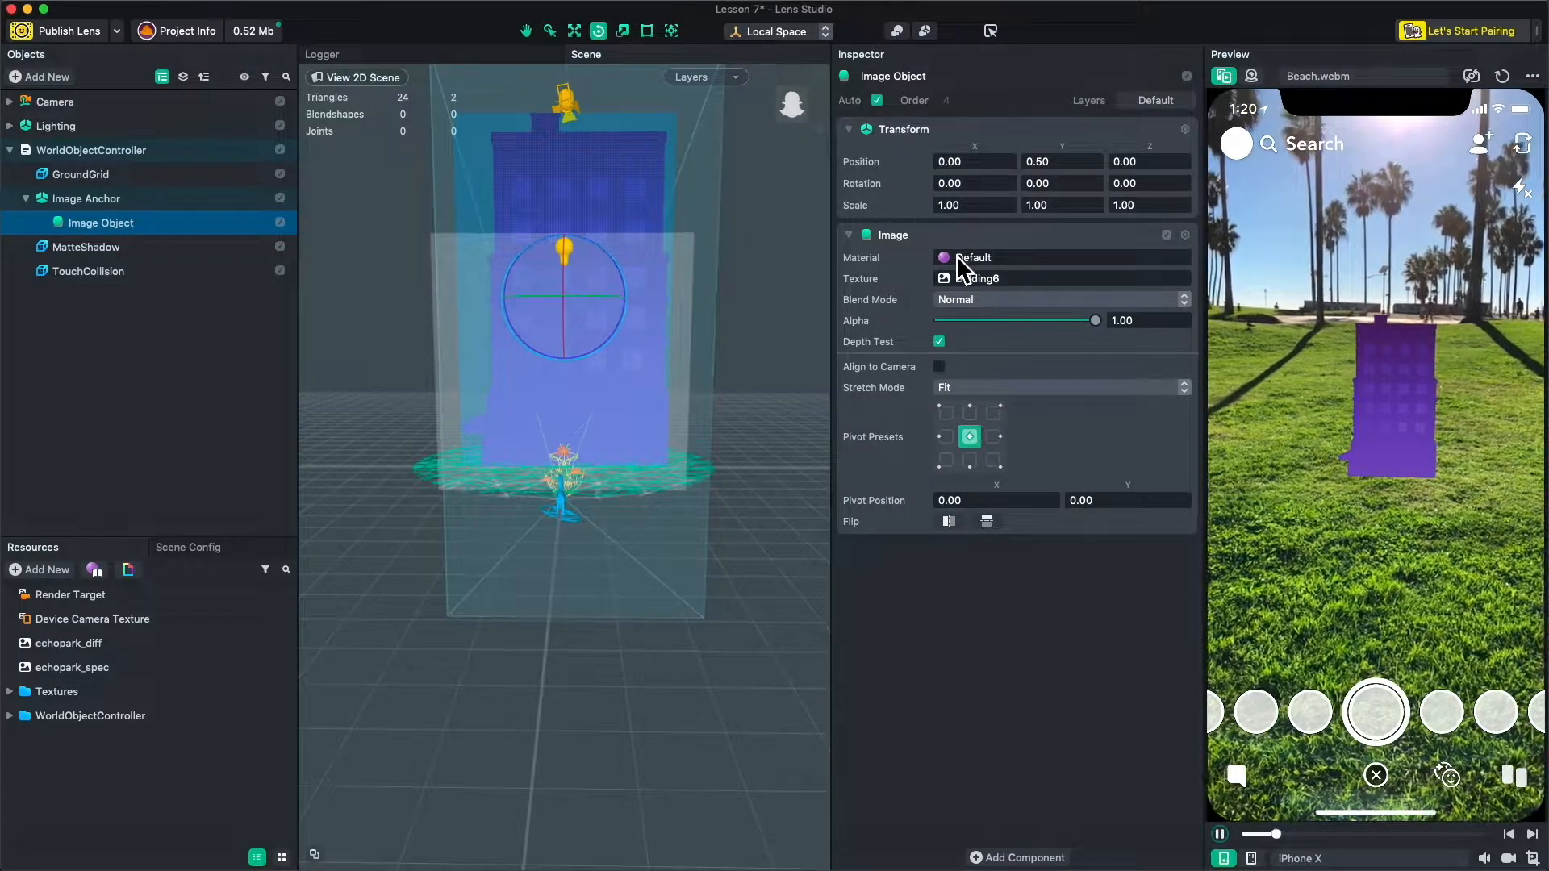
{"action": "key", "text": "q"}
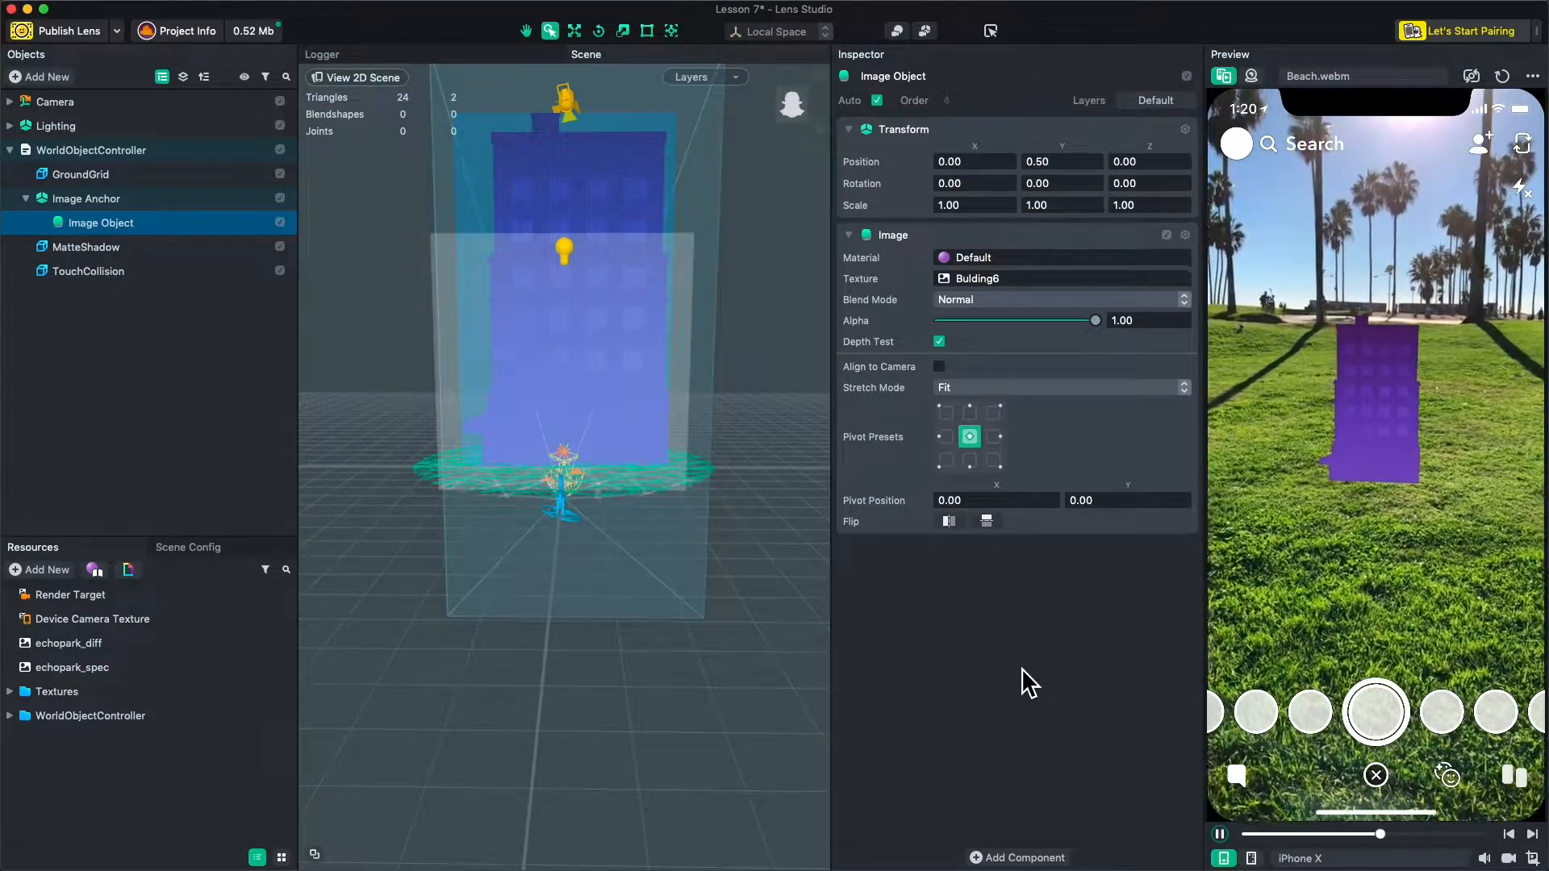
Add a Script component to the Image Object and add a script slot to it.
{"action": "left_click", "coordinate": [1041, 858]}
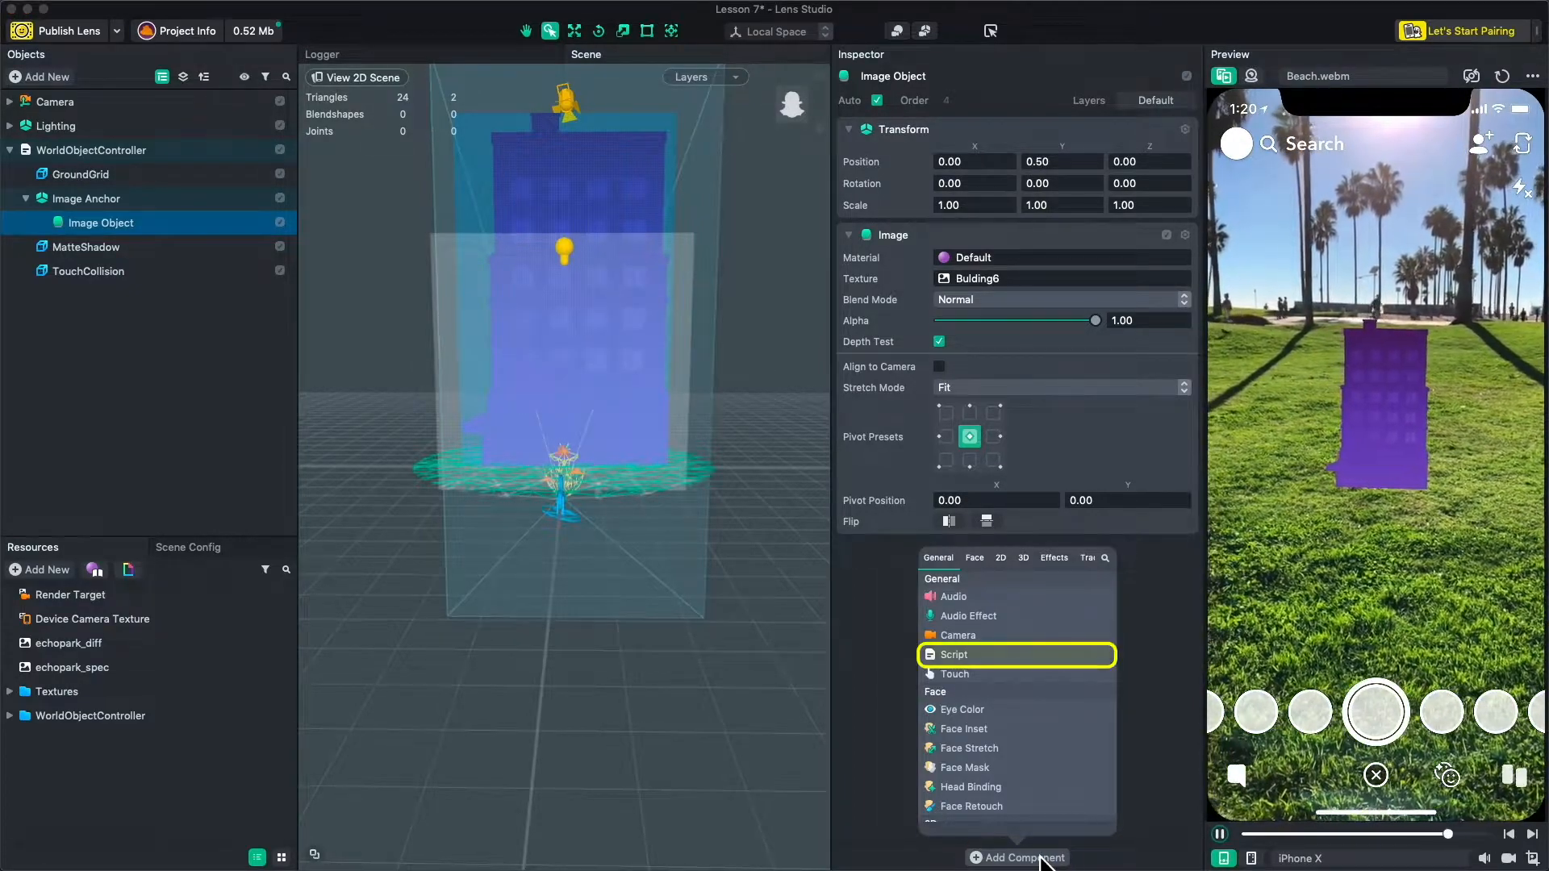
{"action": "left_click", "coordinate": [995, 655]}
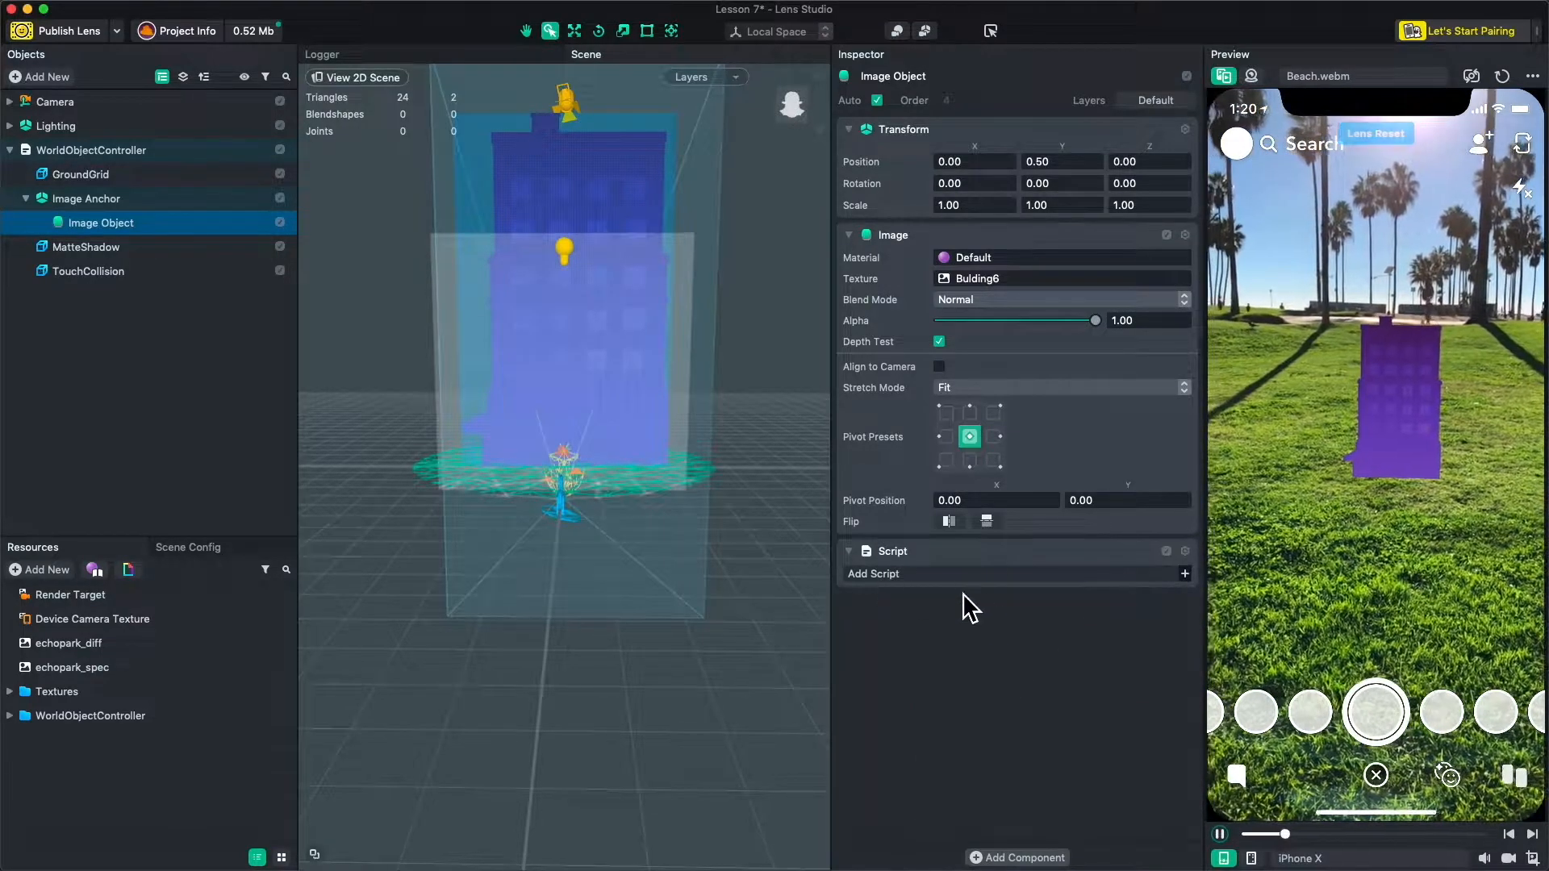
{"action": "left_click", "coordinate": [1185, 574]}
Create a new script in the Scripts folder inside WorldObjectController.
{"action": "left_click", "coordinate": [615, 274]}
{"action": "double_click", "coordinate": [615, 273]}
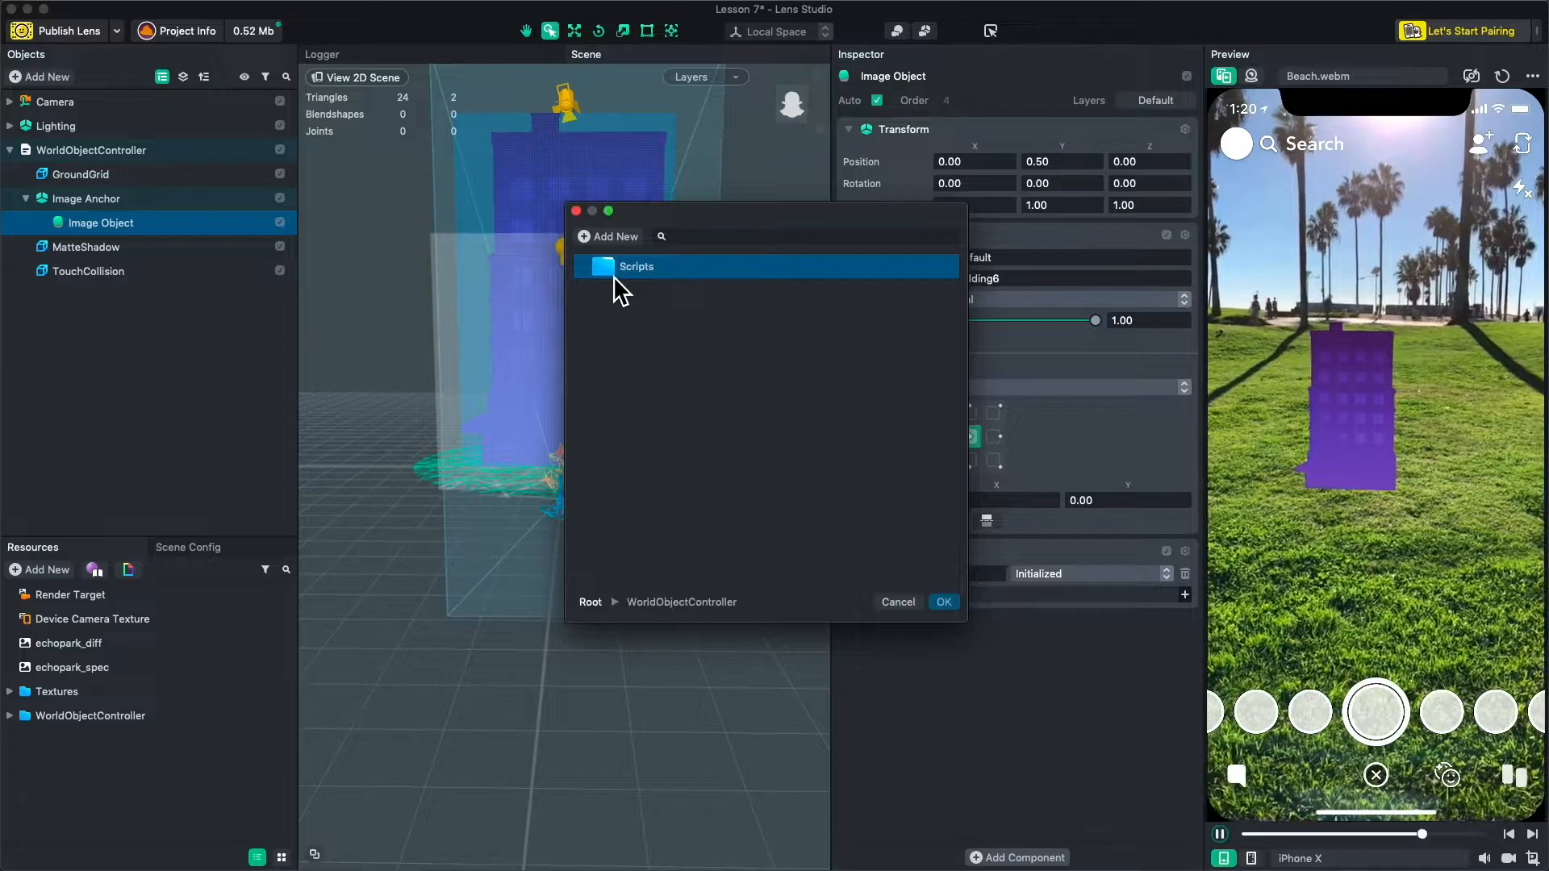
{"action": "double_click", "coordinate": [615, 272]}
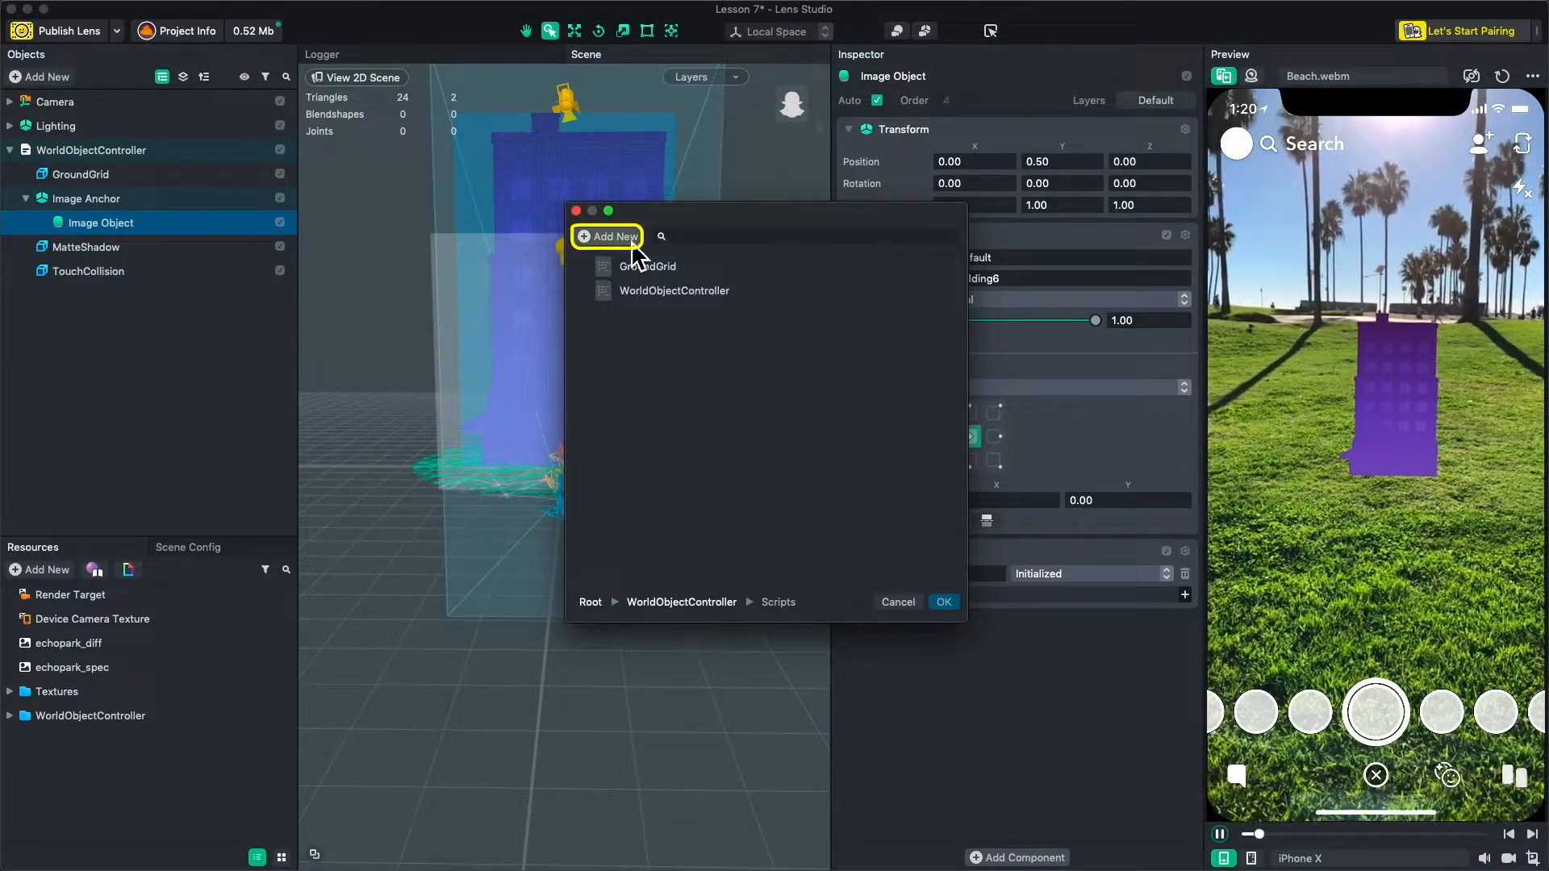
{"action": "left_click", "coordinate": [630, 241]}
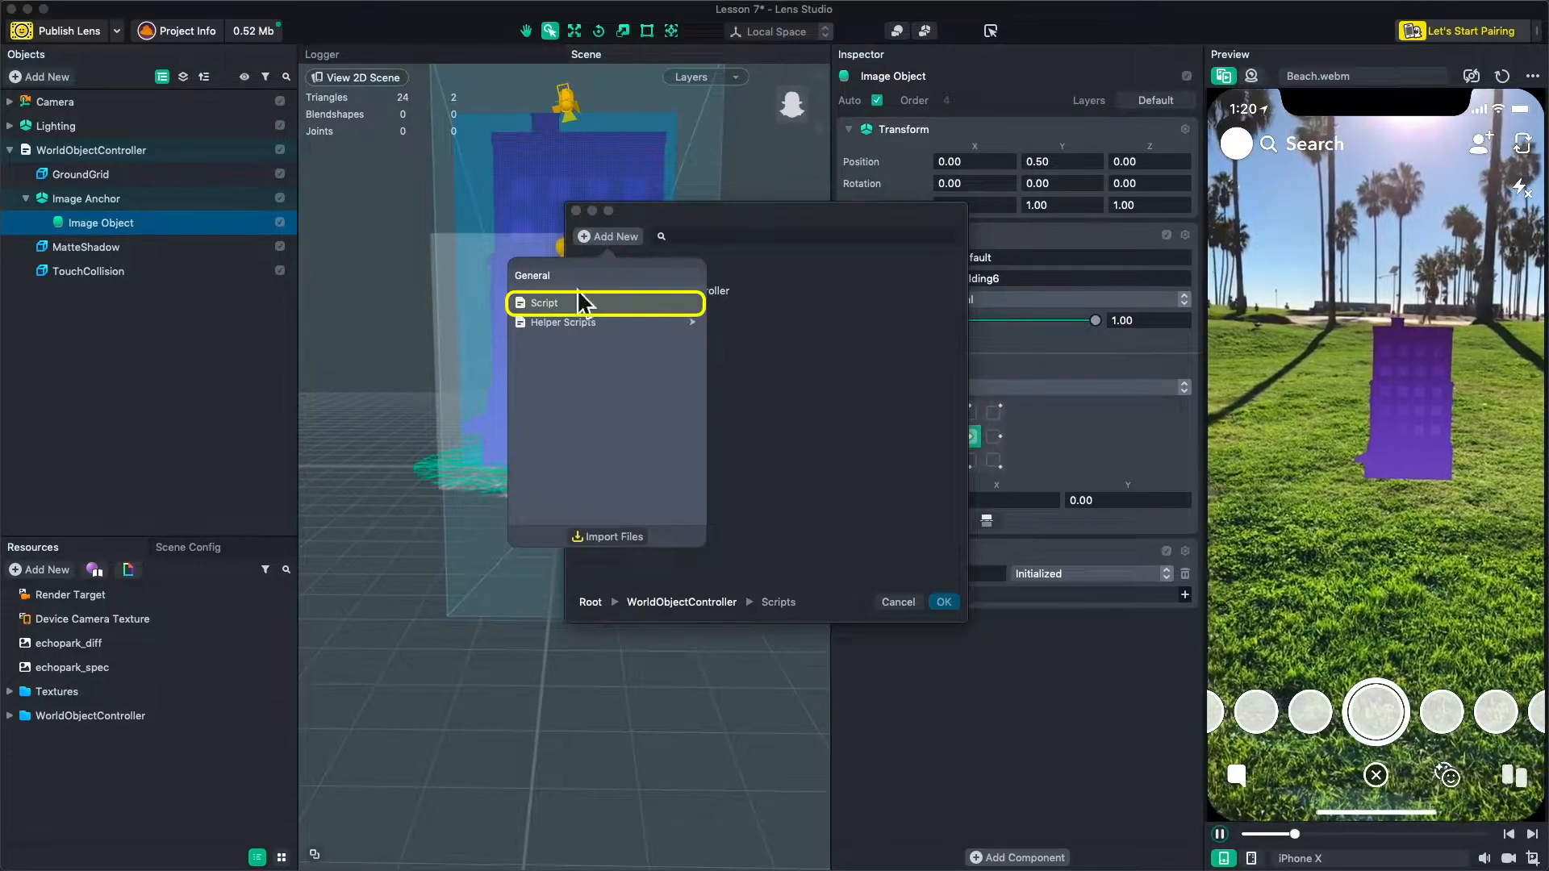
{"action": "left_click", "coordinate": [575, 305]}
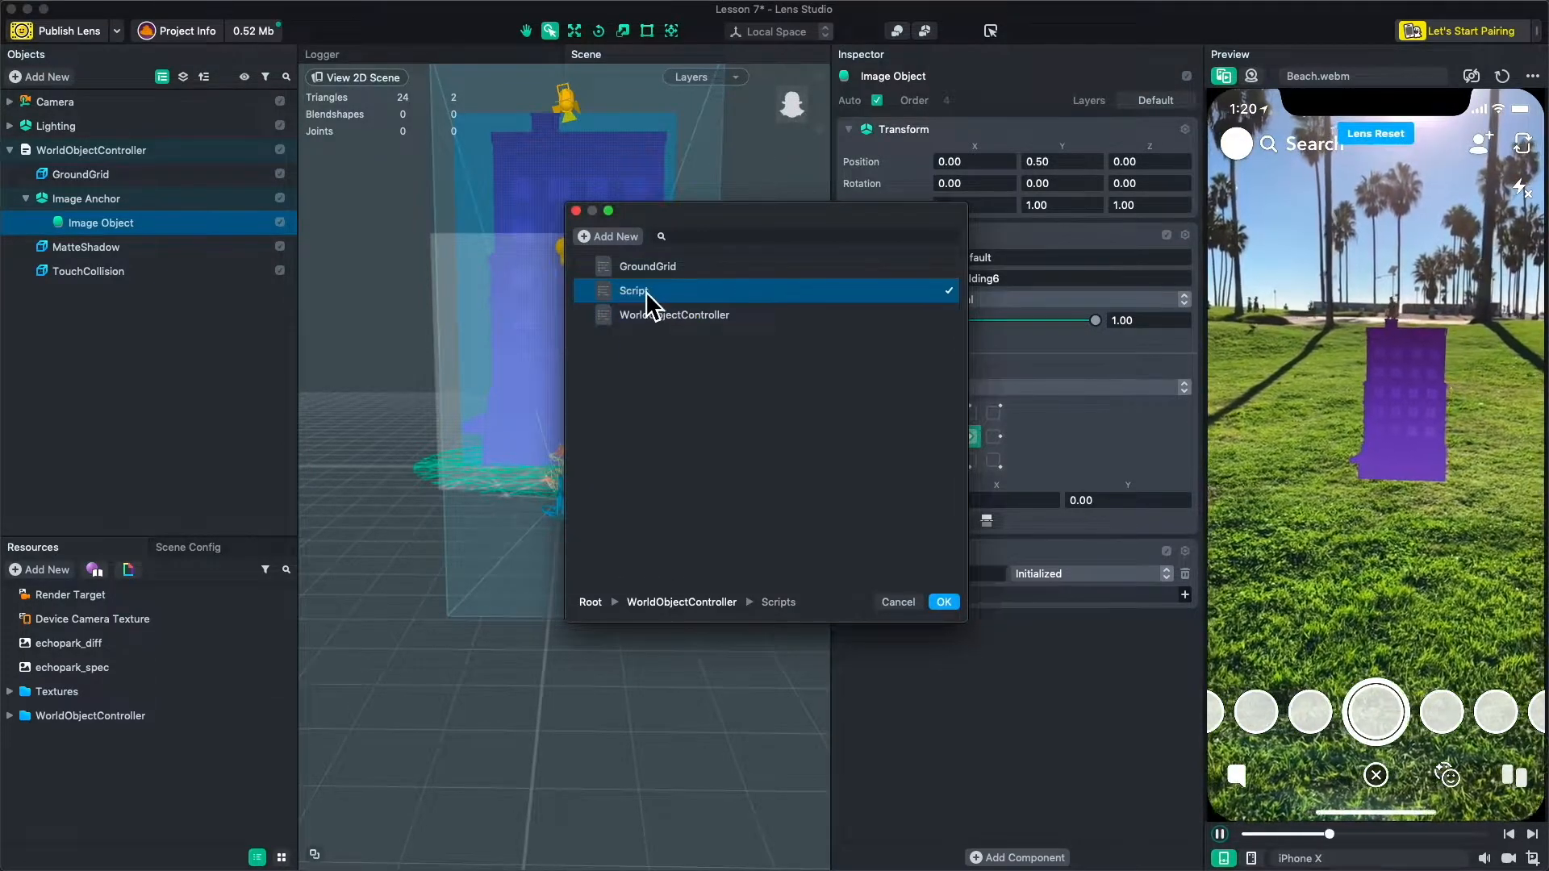
Rename the new script MyCutOutController and assign it to the Image Object's Script component.
{"action": "left_click", "coordinate": [645, 293]}
{"action": "type", "text": "MyCutOutController"}
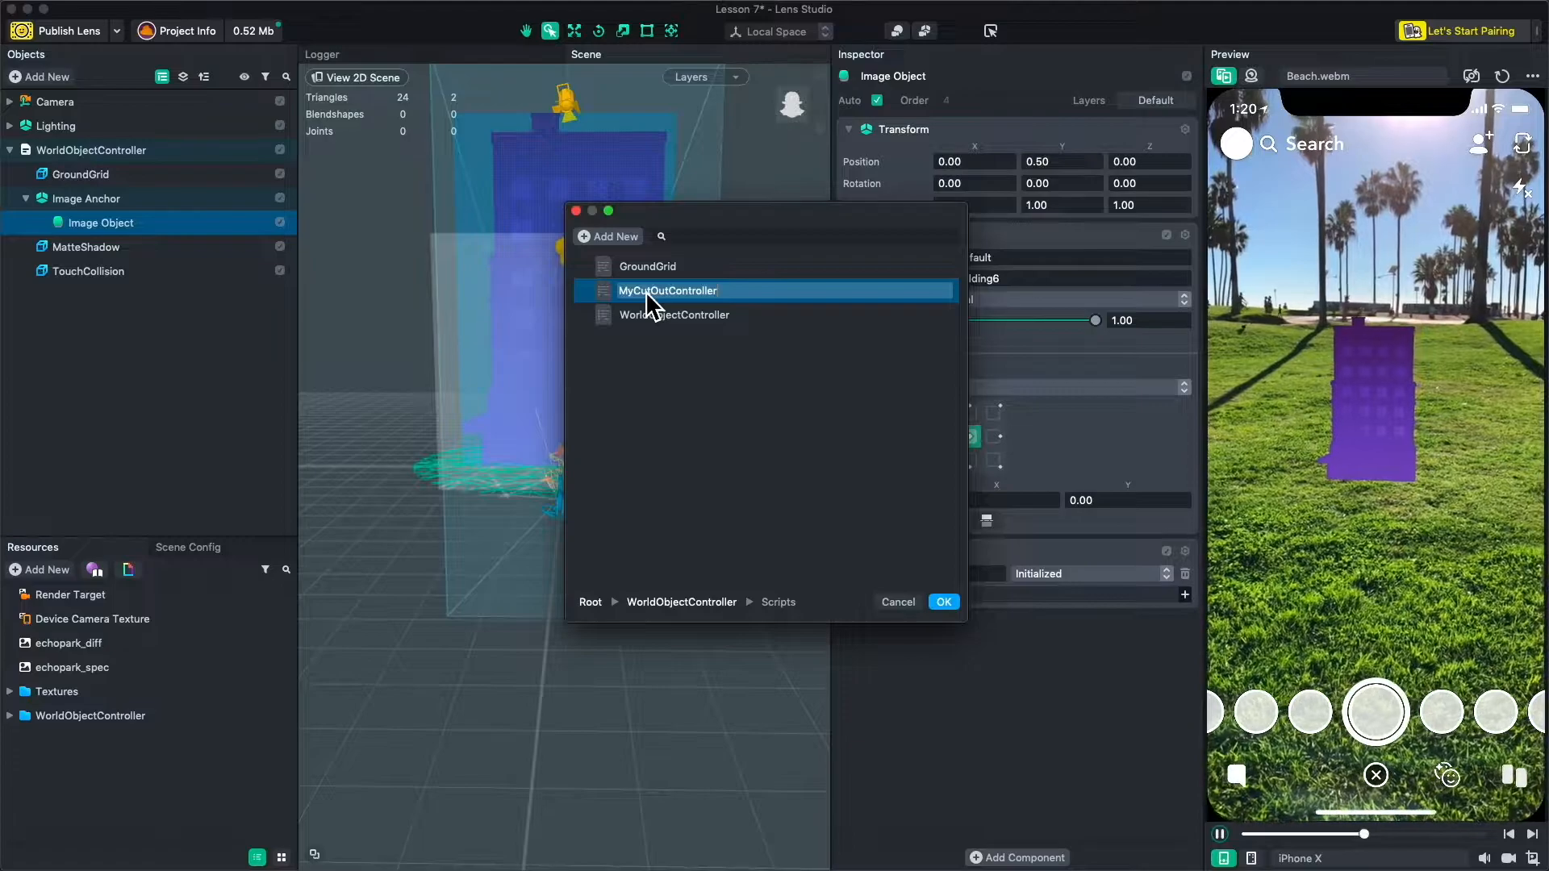
{"action": "key", "text": "Return"}
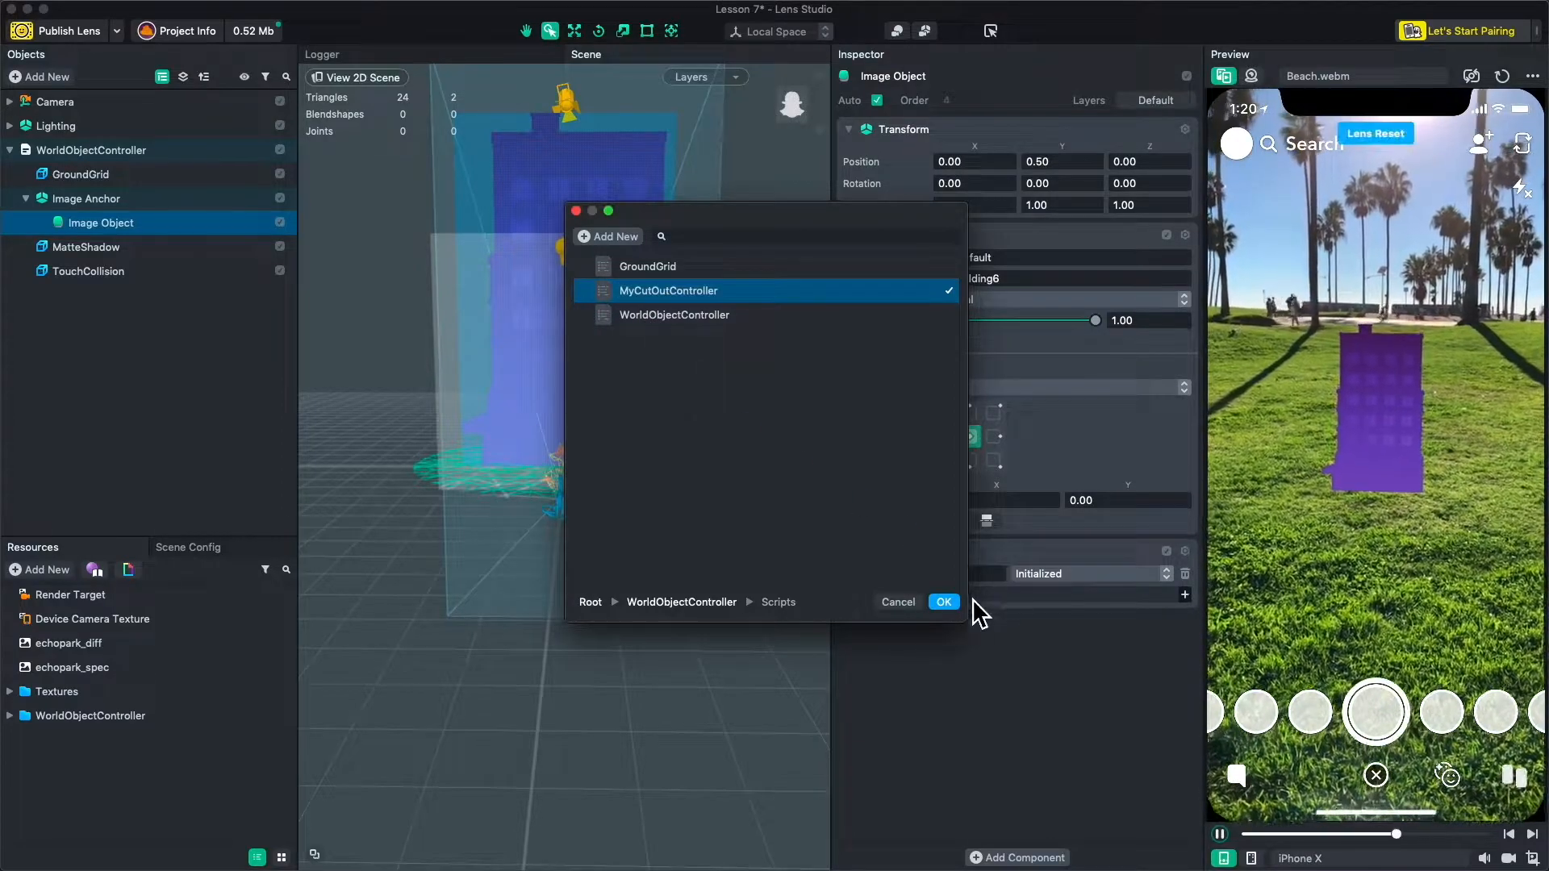
{"action": "left_click", "coordinate": [944, 603]}
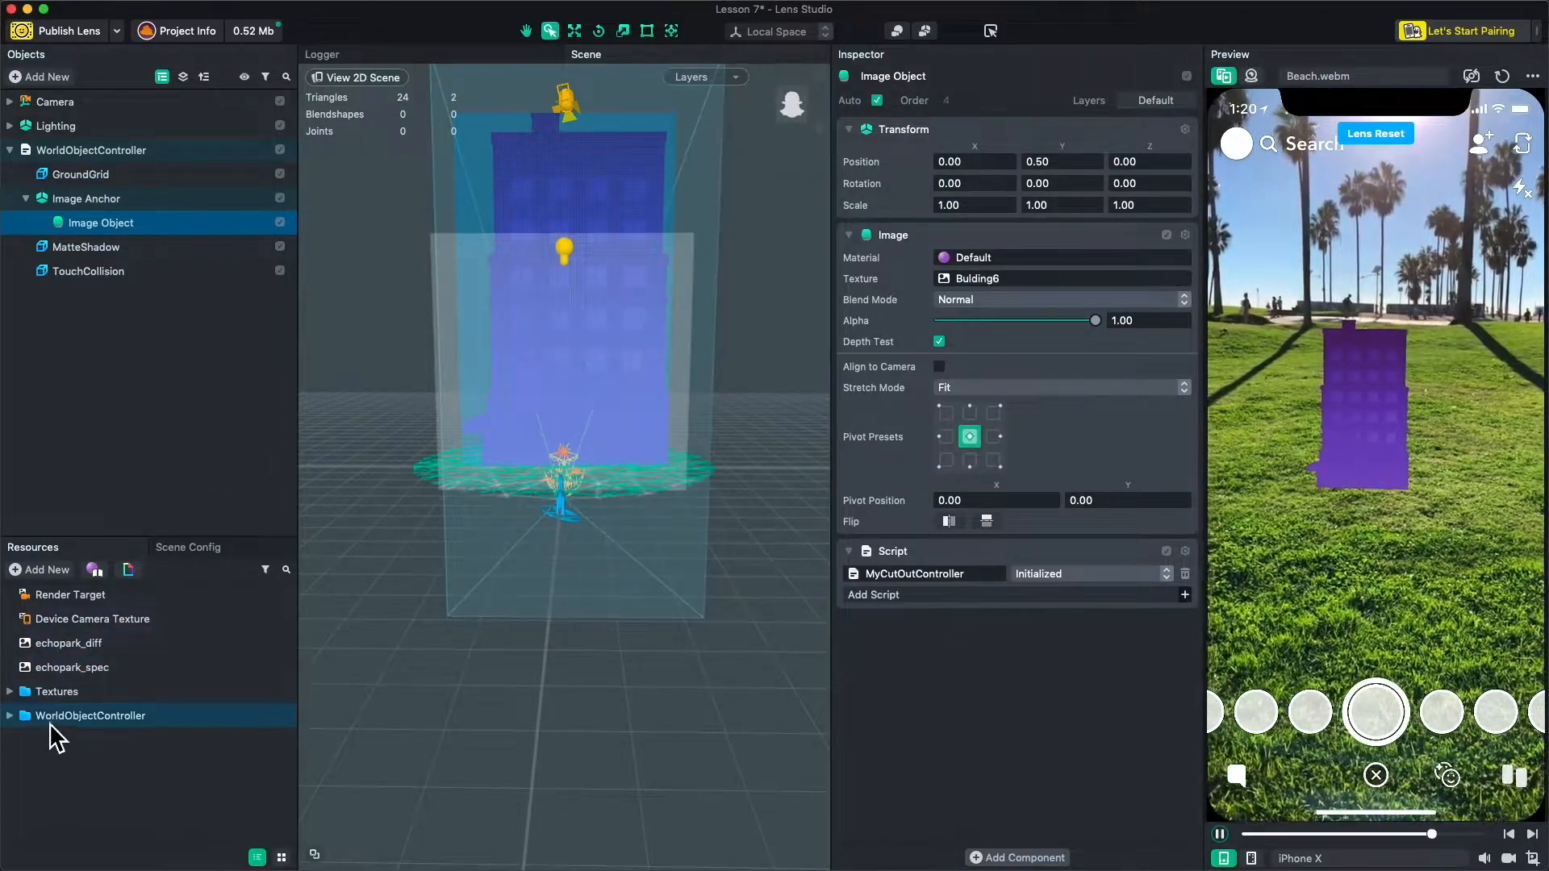
Open the MyCutOutController script from the WorldObjectController Scripts folder for editing.
{"action": "left_click", "coordinate": [9, 716]}
{"action": "left_click", "coordinate": [26, 764]}
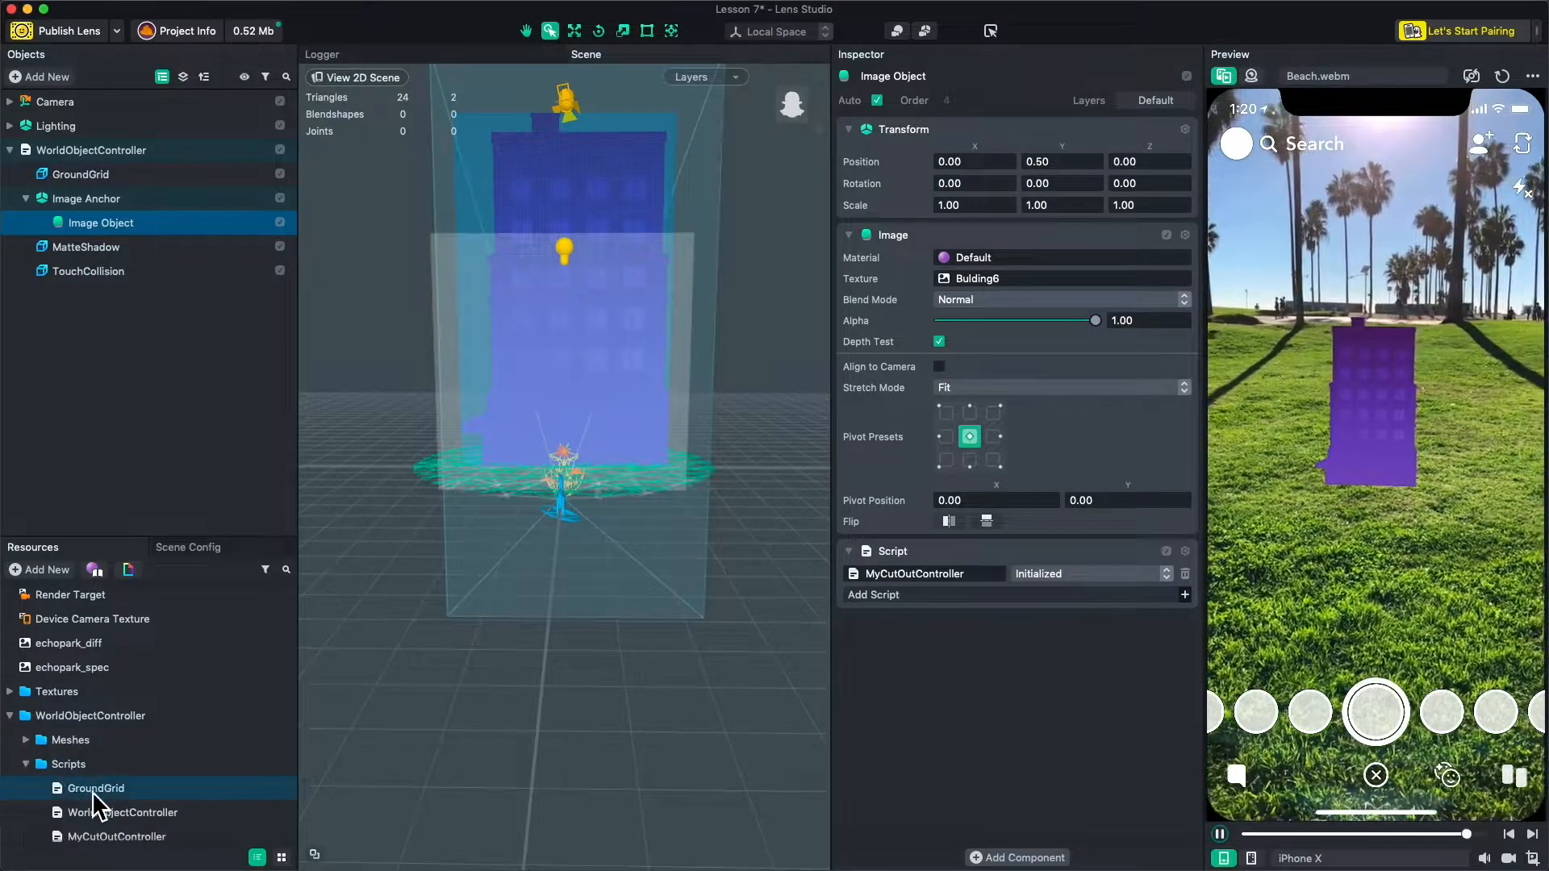
{"action": "scroll", "coordinate": [102, 804], "scroll_direction": "down", "scroll_amount": 3}
{"action": "double_click", "coordinate": [121, 766]}
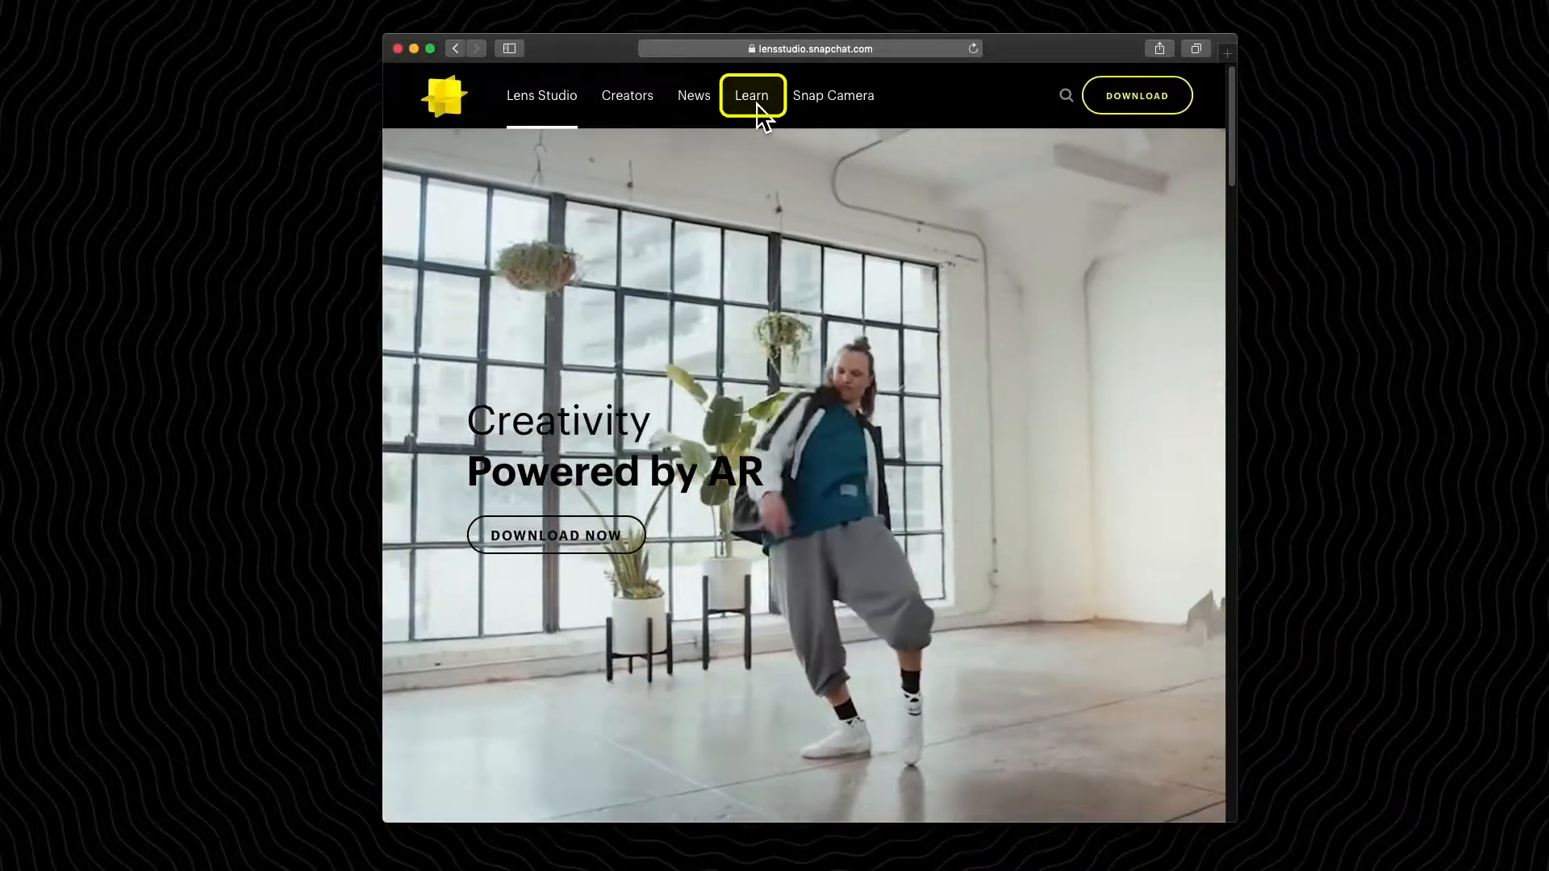
Switch to the Lens Studio website, open the API reference and search for "image".
{"action": "left_click", "coordinate": [755, 99]}
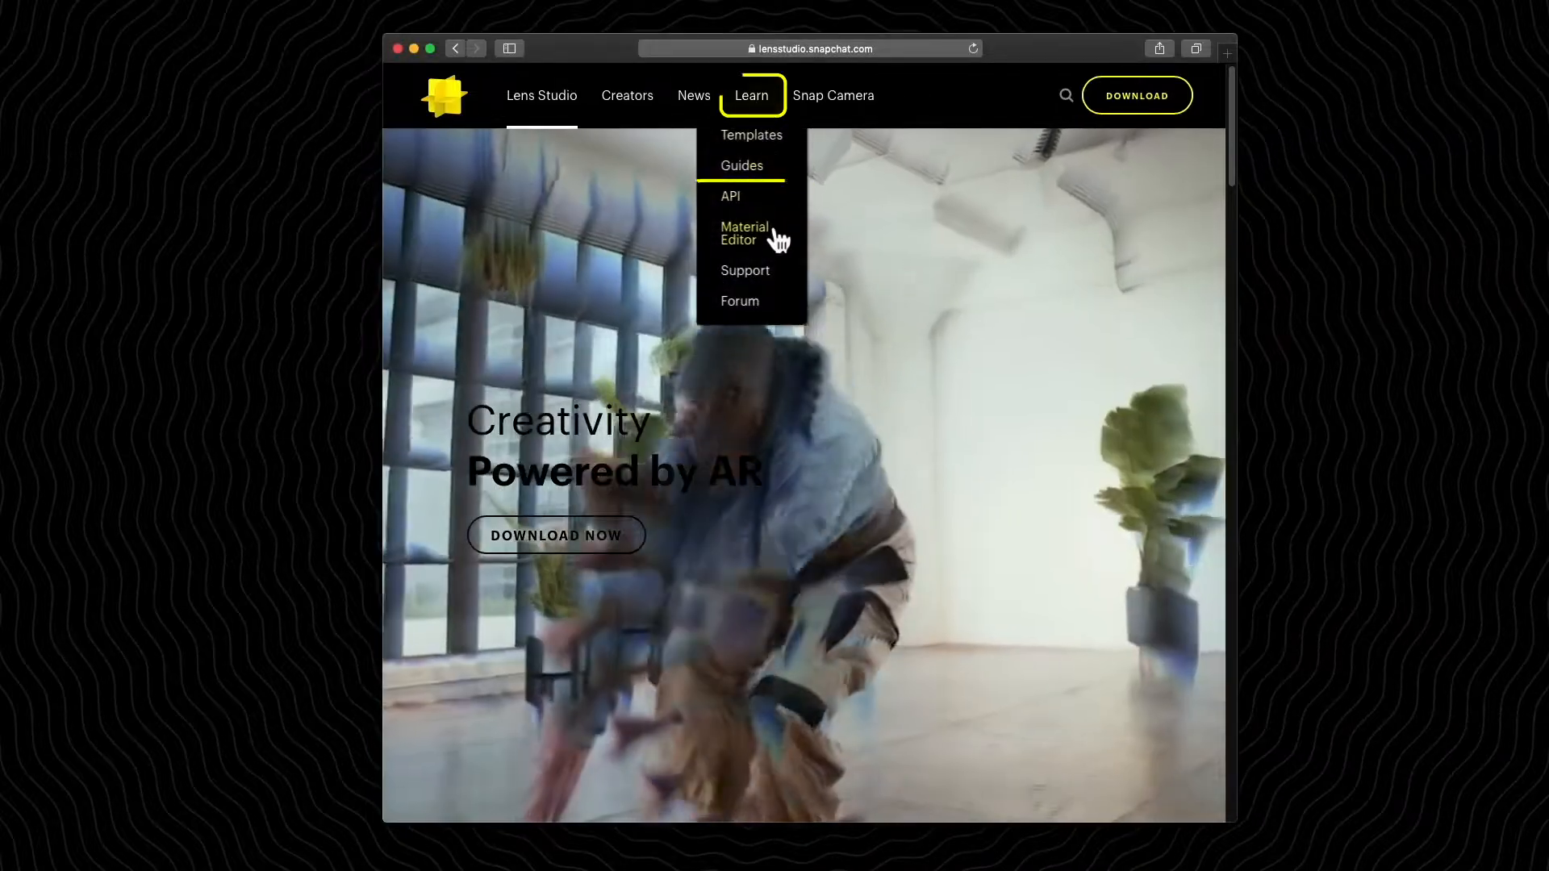
{"action": "left_click", "coordinate": [735, 198]}
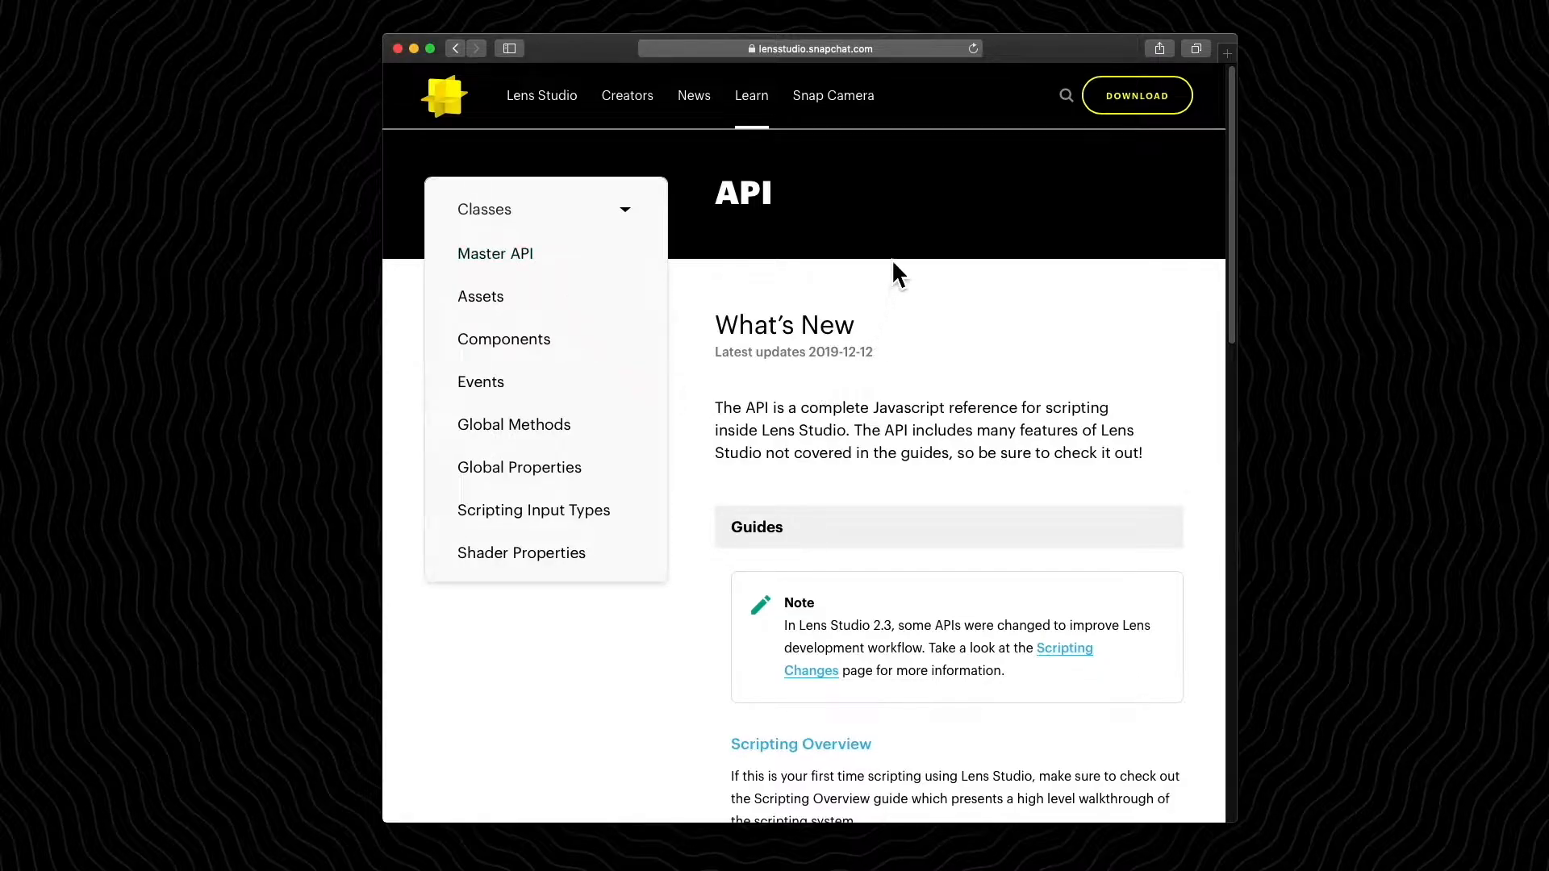
{"action": "left_click", "coordinate": [1075, 112]}
{"action": "type", "text": "image"}
{"action": "key", "text": "Return"}
Open the Image entry from the API section of the search results.
{"action": "scroll", "coordinate": [910, 307], "scroll_direction": "down", "scroll_amount": 15}
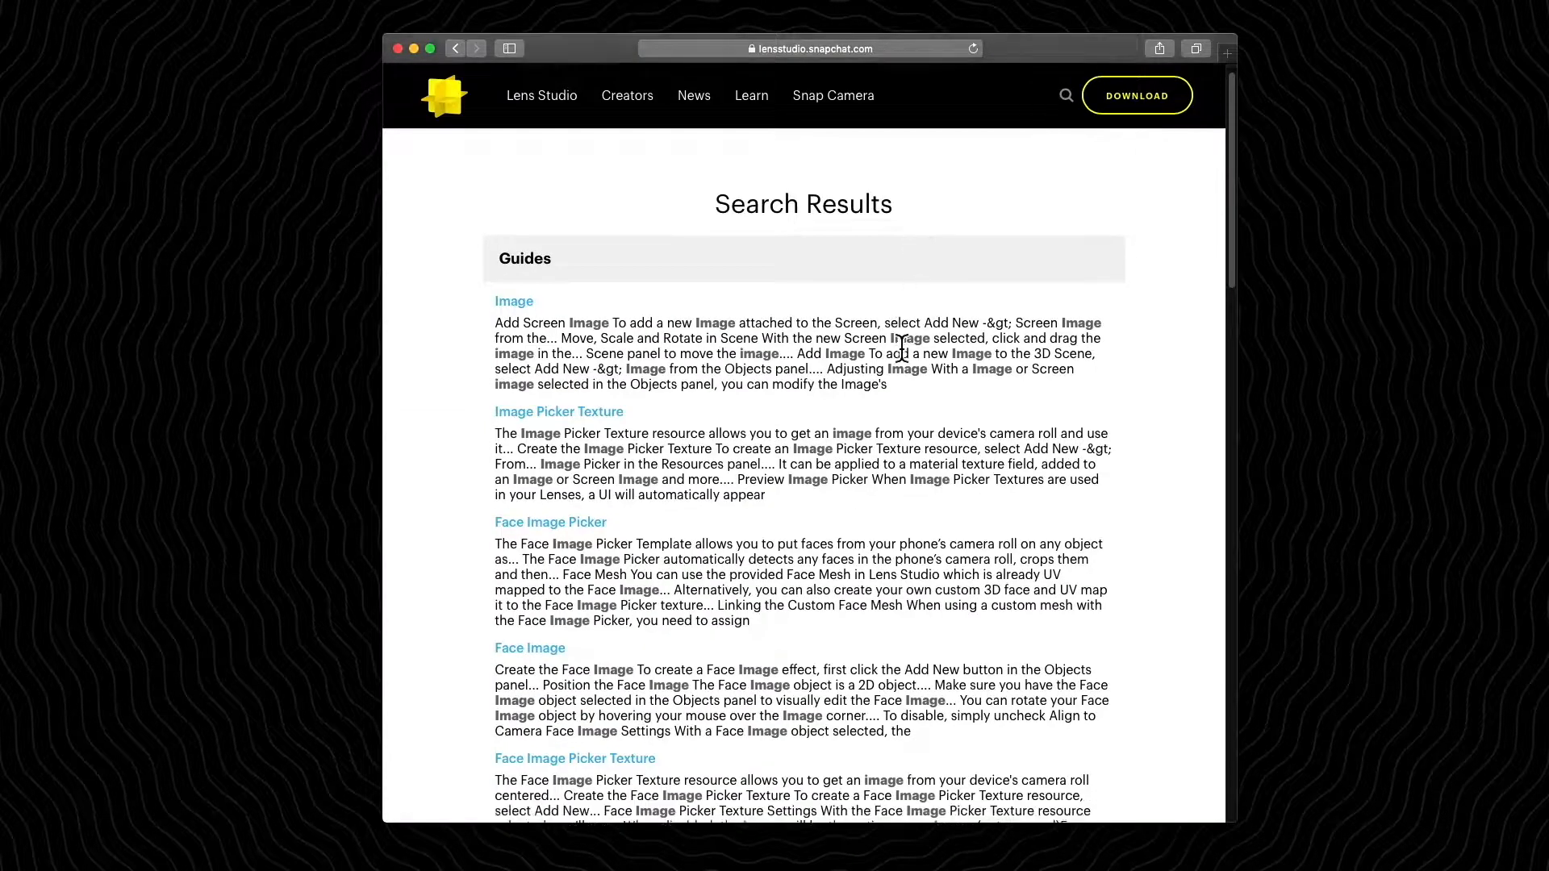
{"action": "scroll", "coordinate": [806, 299], "scroll_direction": "up", "scroll_amount": 1}
{"action": "left_click", "coordinate": [523, 215]}
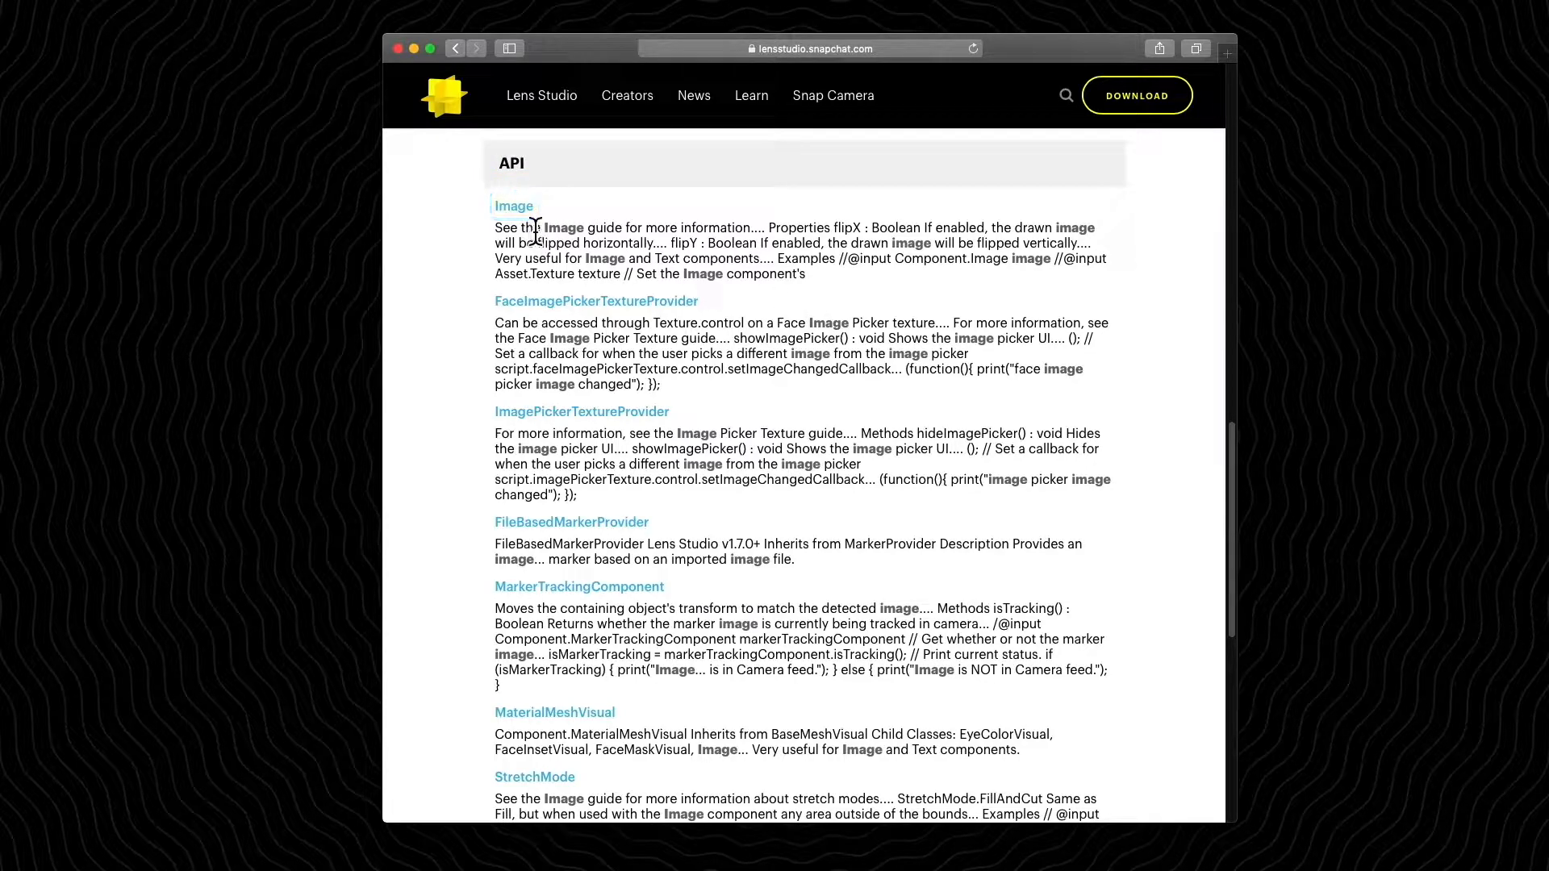
Find the meshShadowMode property in the Image reference, highlight its Caster and Receiver values, and read further down the page.
{"action": "left_click_drag", "start_coordinate": [1236, 139], "coordinate": [1233, 575]}
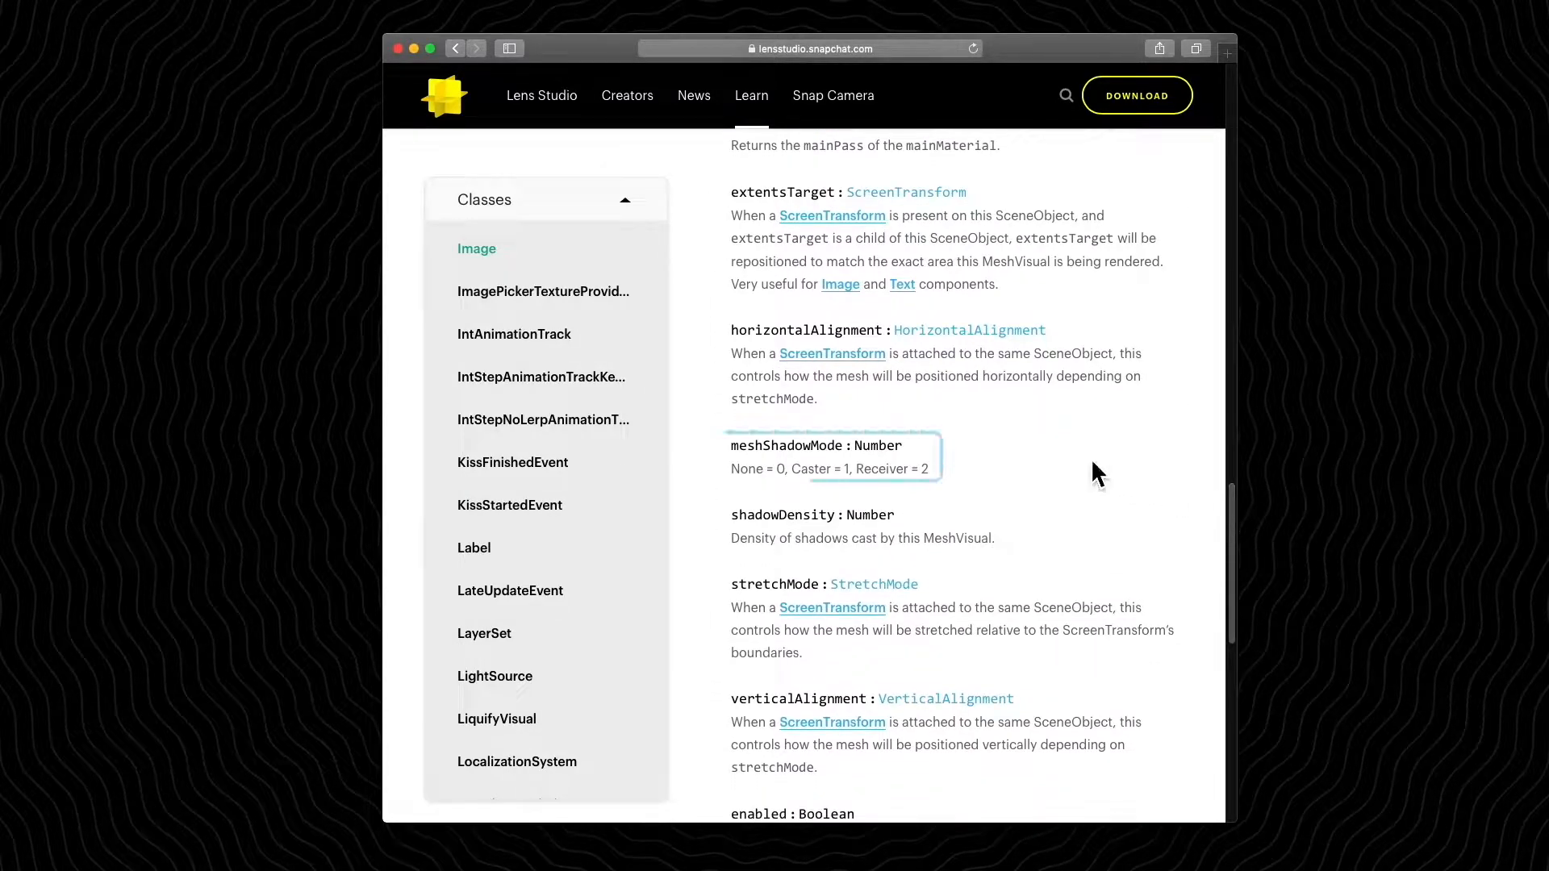
{"action": "left_click_drag", "start_coordinate": [793, 471], "coordinate": [929, 471]}
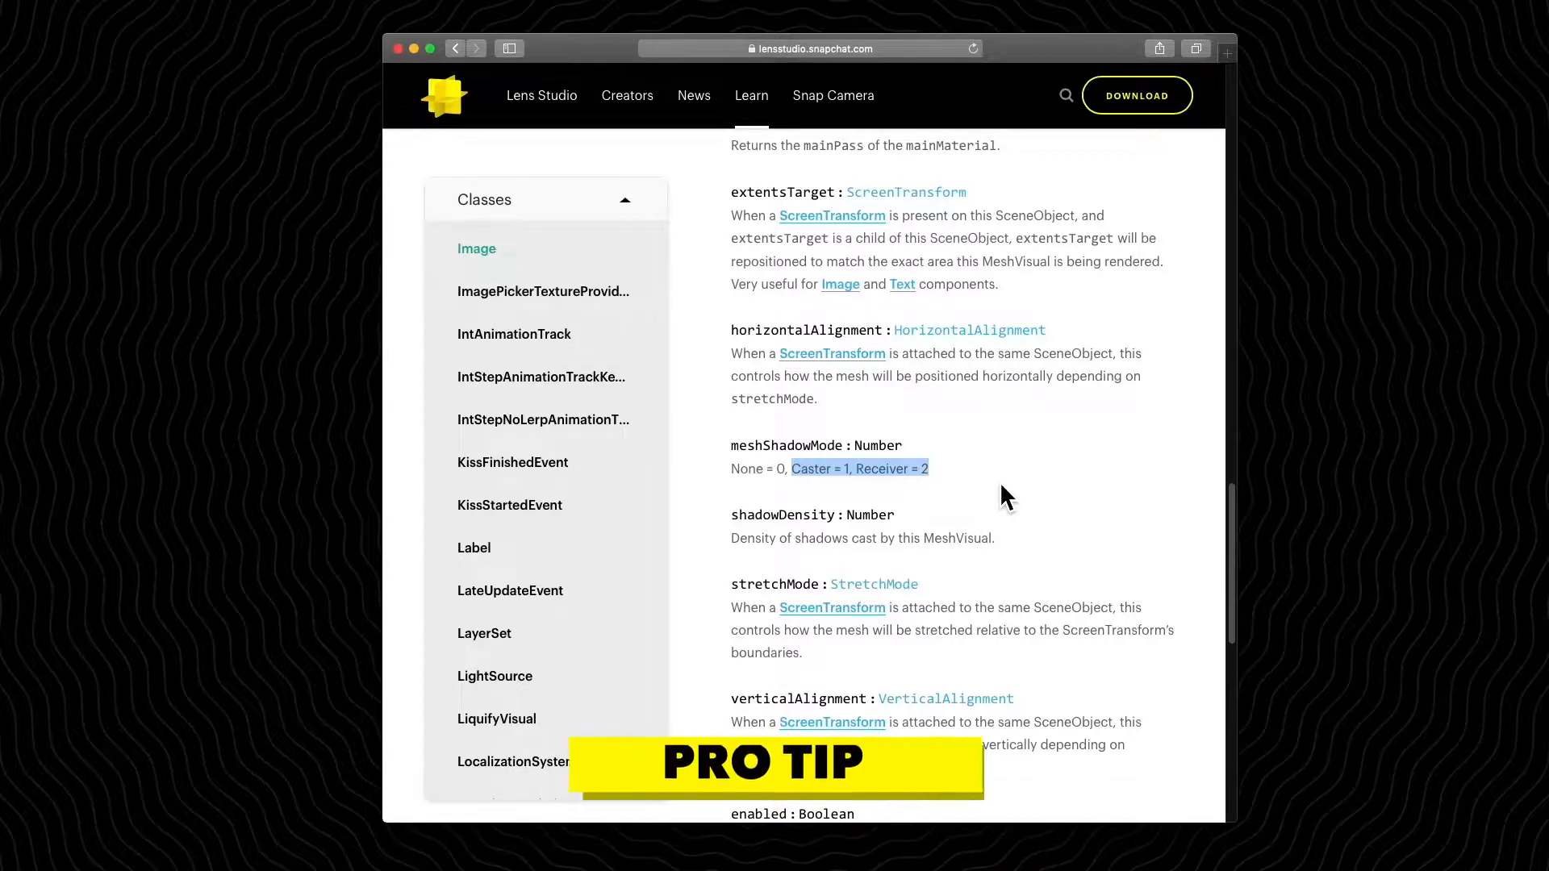
{"action": "scroll", "coordinate": [1003, 484], "scroll_direction": "down", "scroll_amount": 15}
{"action": "scroll", "coordinate": [1013, 496], "scroll_direction": "up", "scroll_amount": 2}
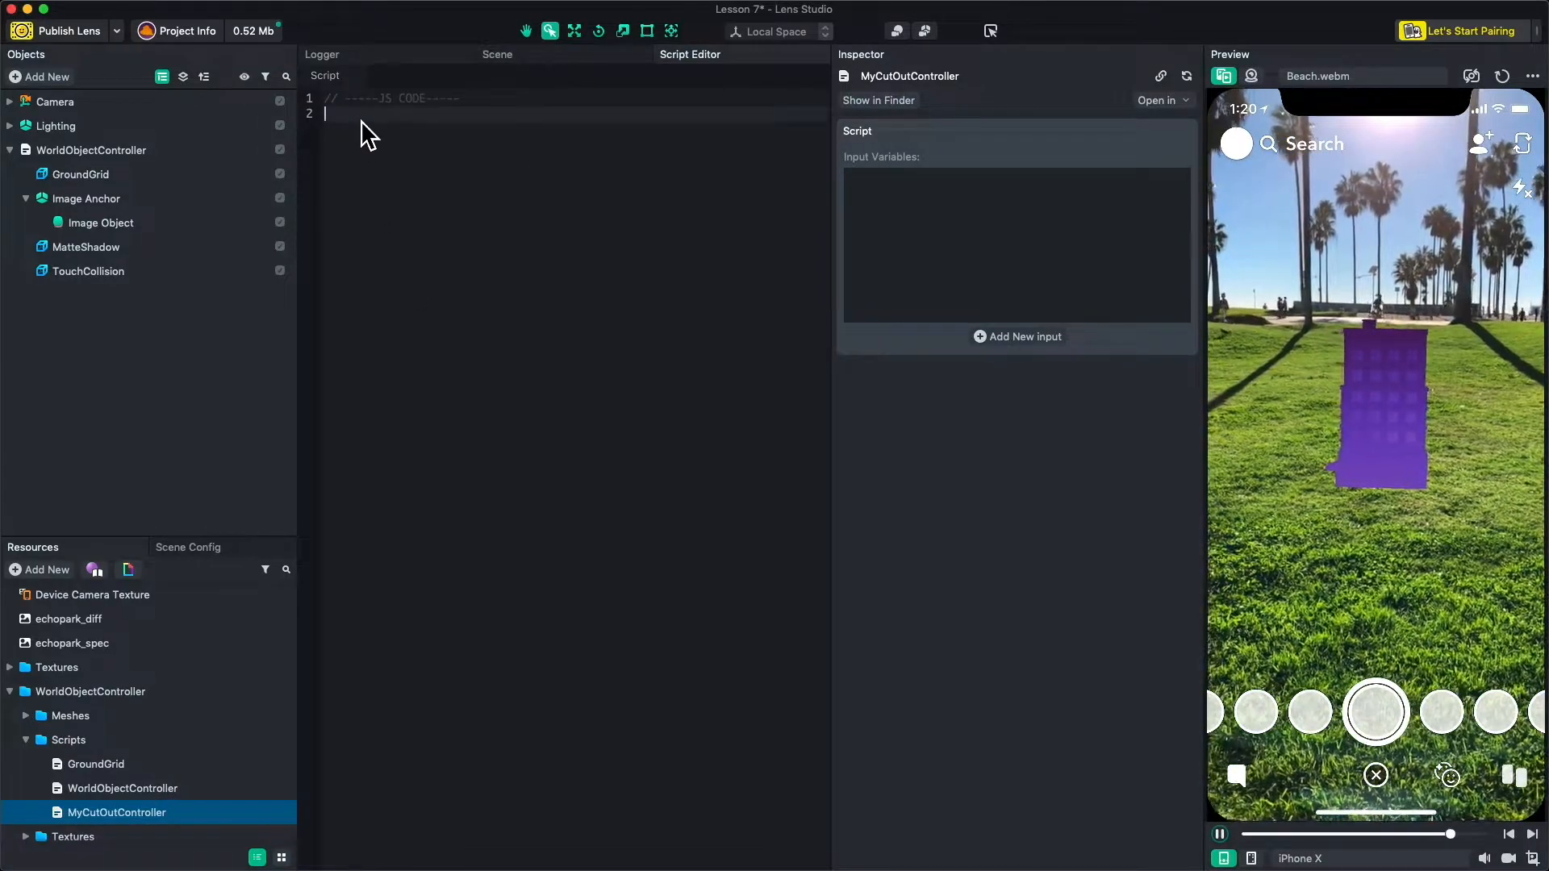
Enter "script." on line 2 of the MyCutOutController script in Lens Studio and browse the suggested members.
{"action": "type", "text": "script"}
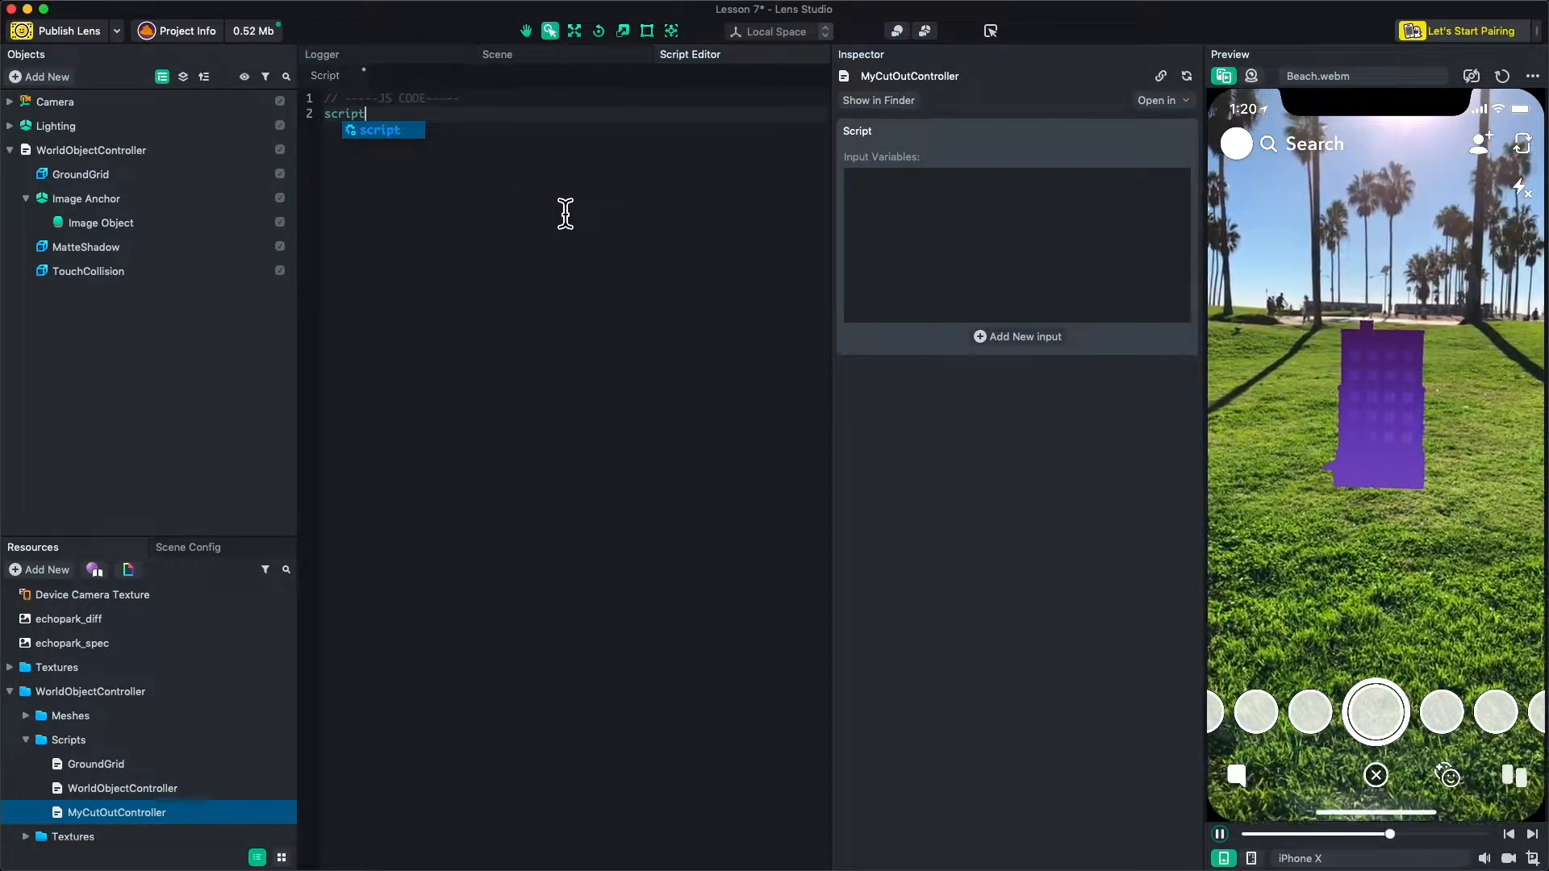
{"action": "type", "text": "."}
{"action": "key", "text": "Down"}
{"action": "key", "text": "Down"}
{"action": "key", "text": "Down"}
{"action": "key", "text": "Down"}
{"action": "key", "text": "Down"}
{"action": "key", "text": "Down"}
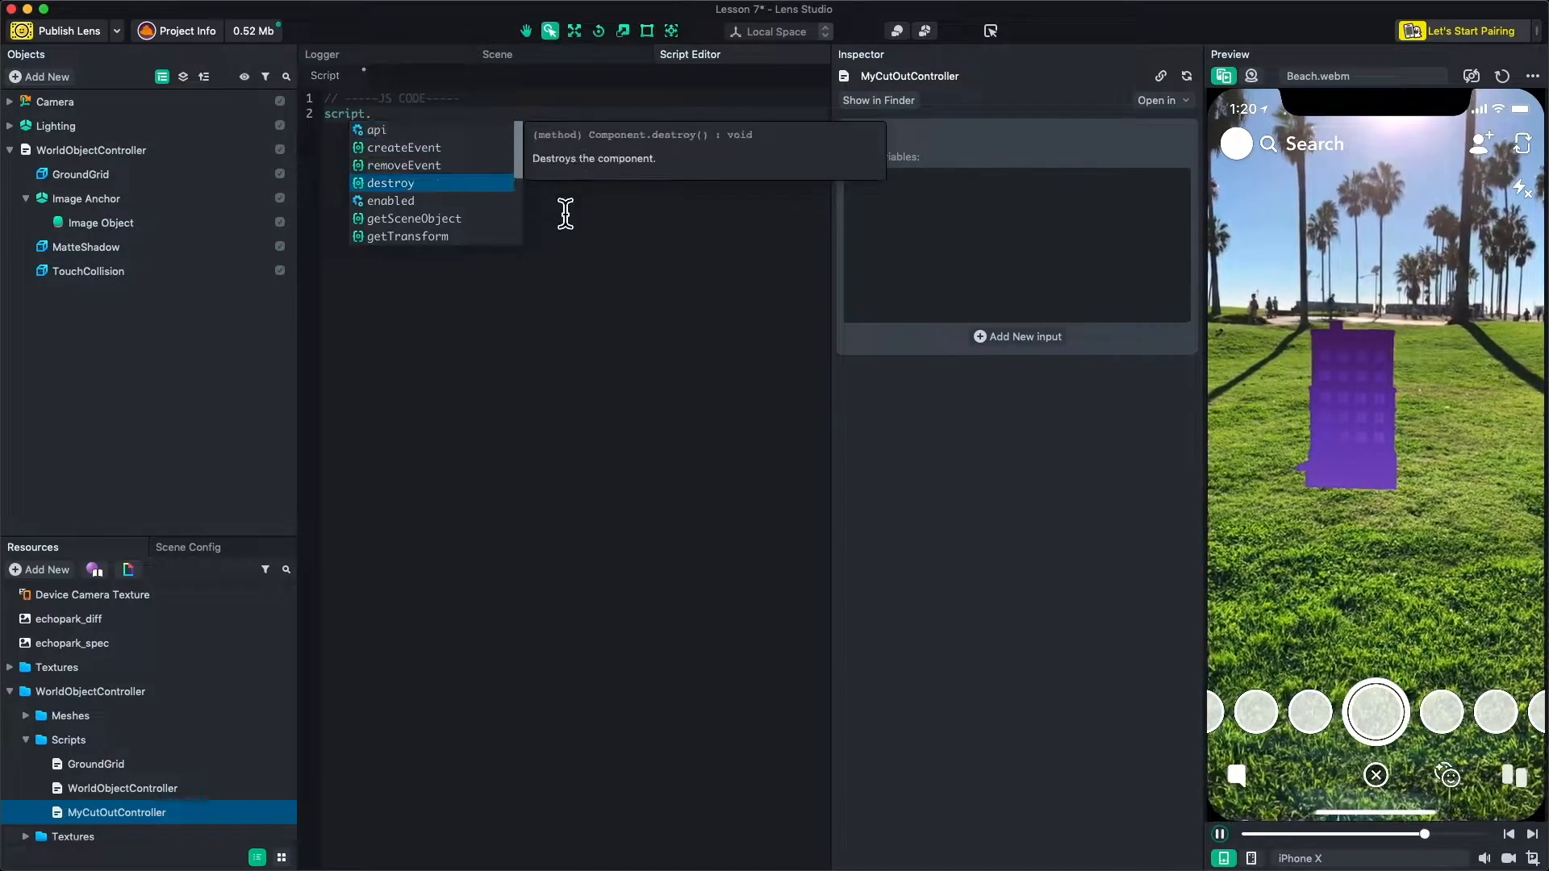
{"action": "key", "text": "Down"}
{"action": "key", "text": "Down"}
{"action": "key", "text": "Down"}
{"action": "key", "text": "Down"}
{"action": "key", "text": "Down"}
{"action": "key", "text": "Down"}
{"action": "key", "text": "Down"}
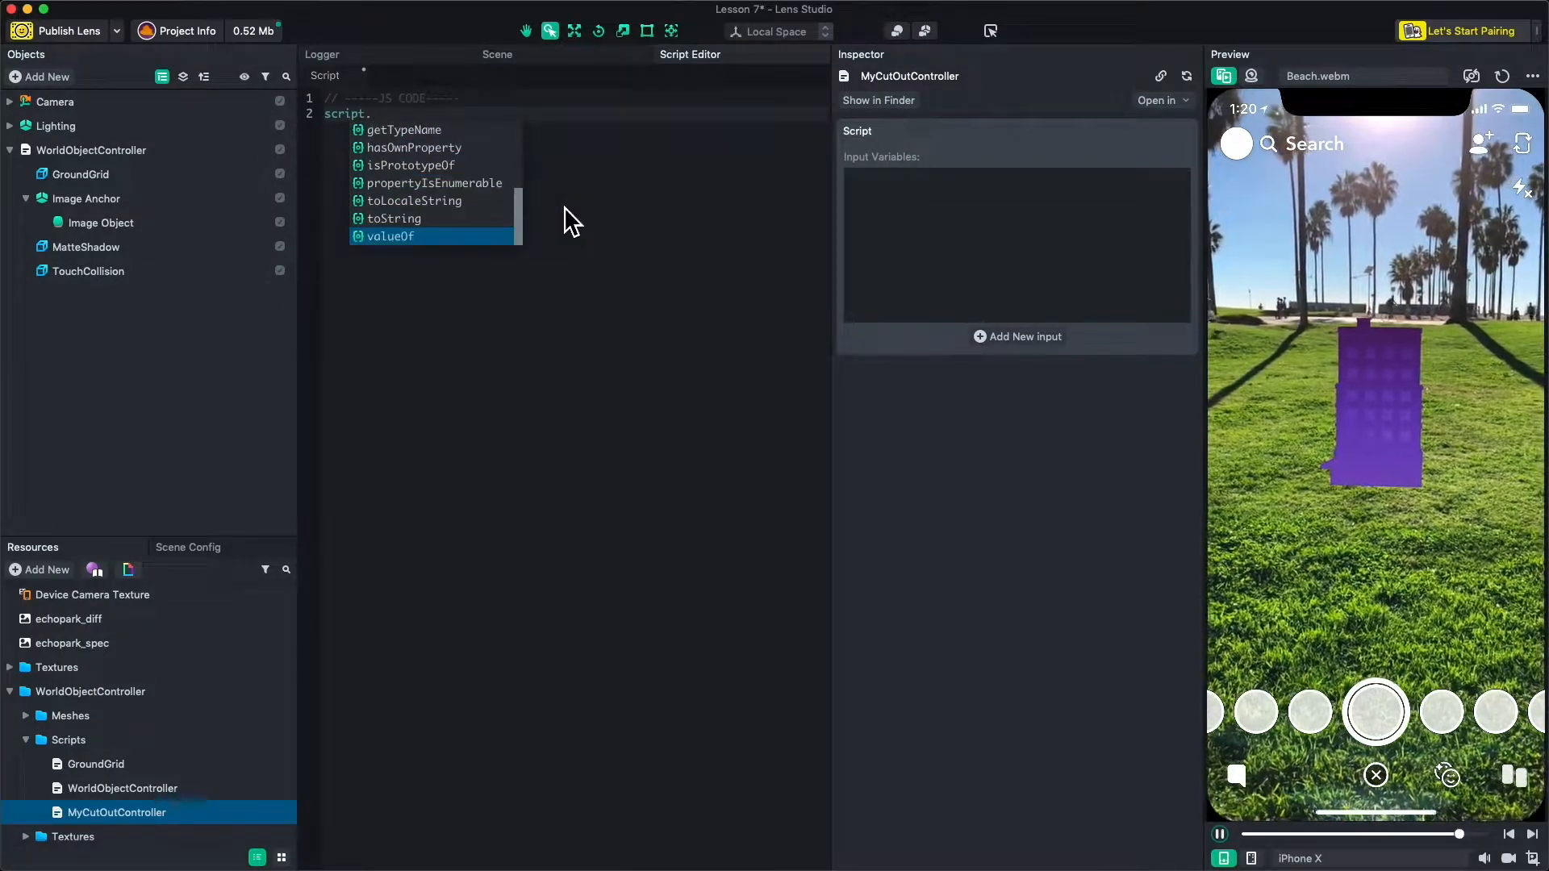
Complete line 2 of the script as script.getSceneObject().getComponent("Component.Image").
{"action": "type", "text": "g"}
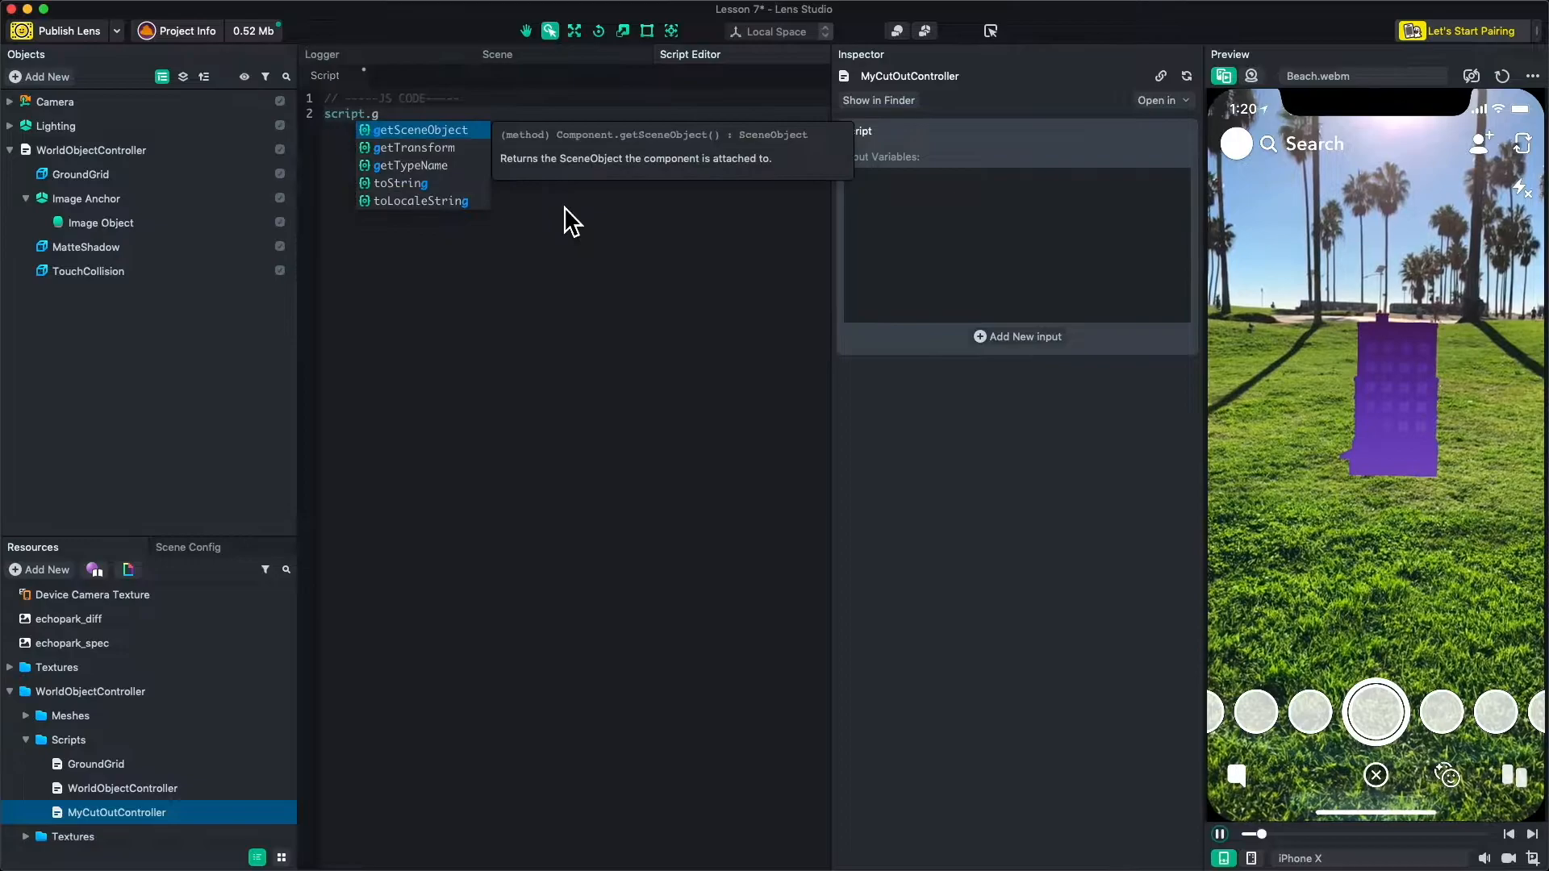
{"action": "type", "text": "et"}
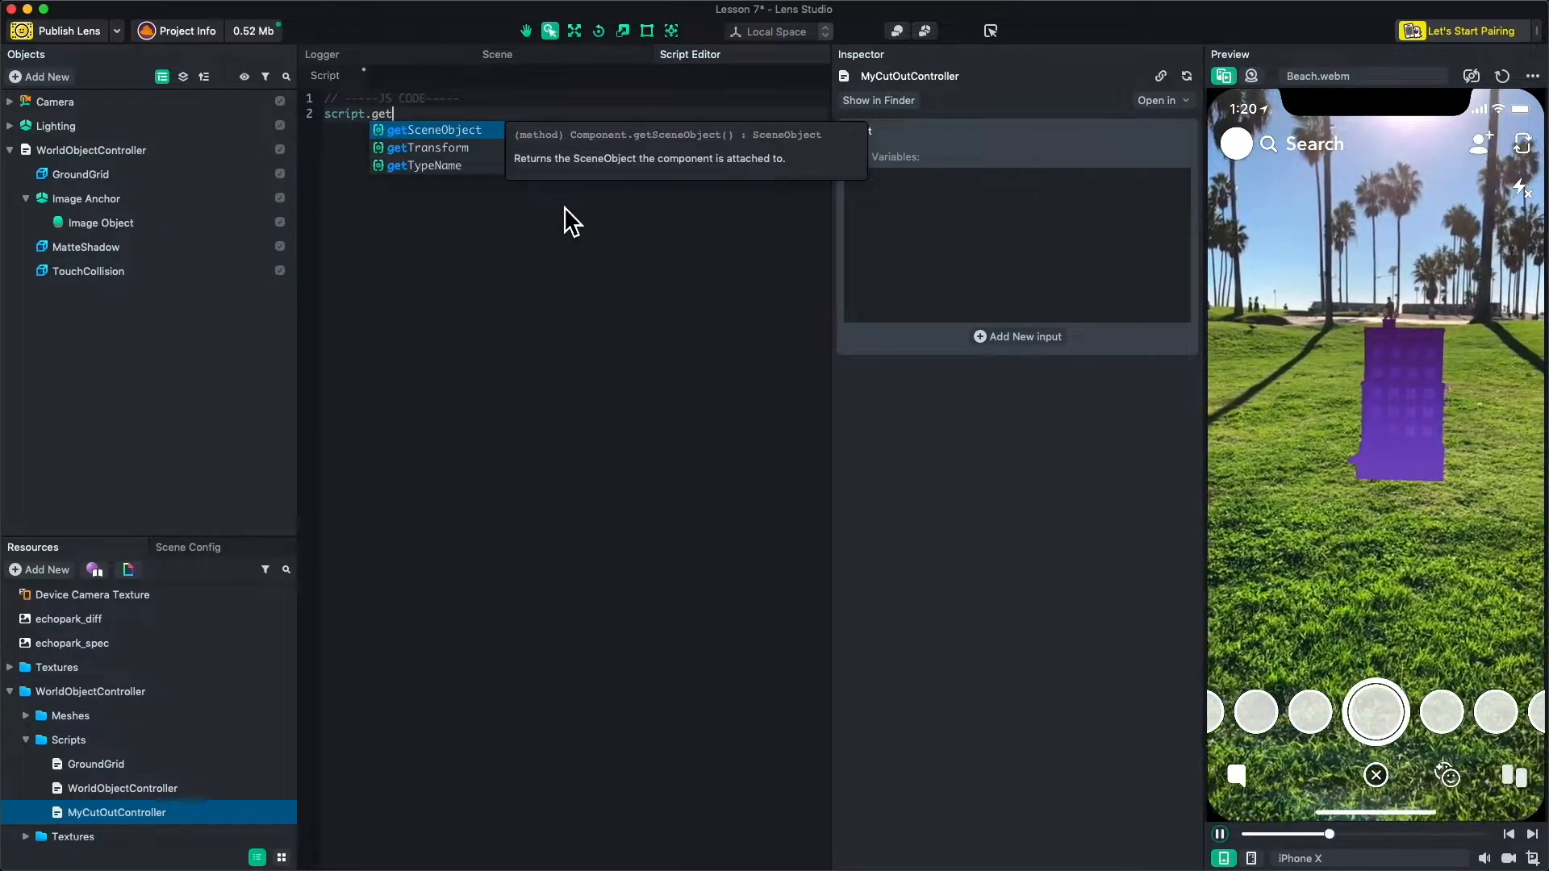
{"action": "key", "text": "Return"}
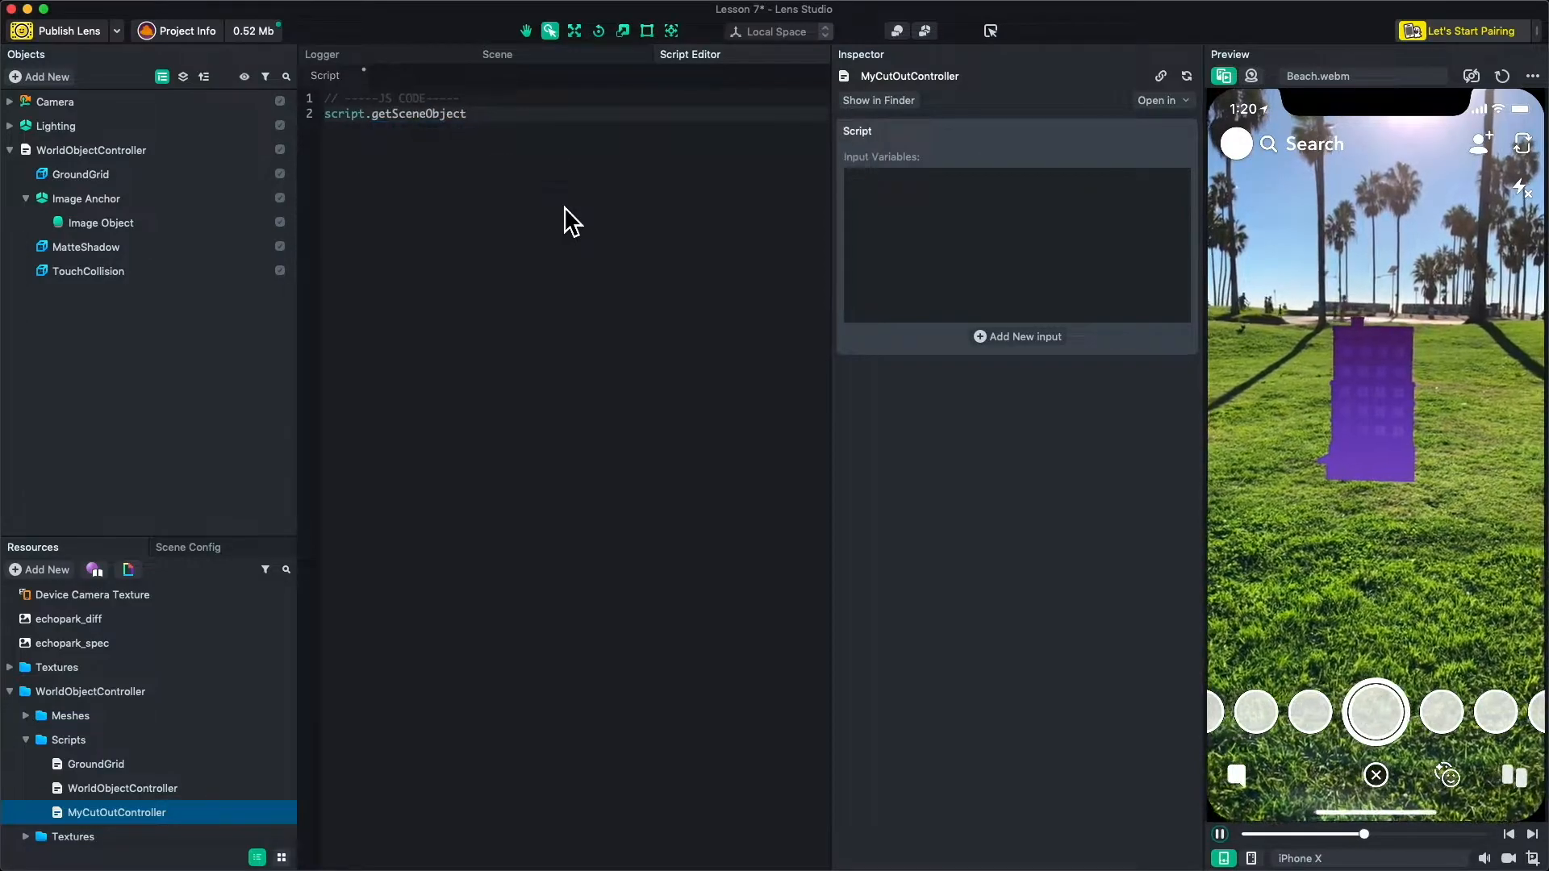
{"action": "type", "text": "().g"}
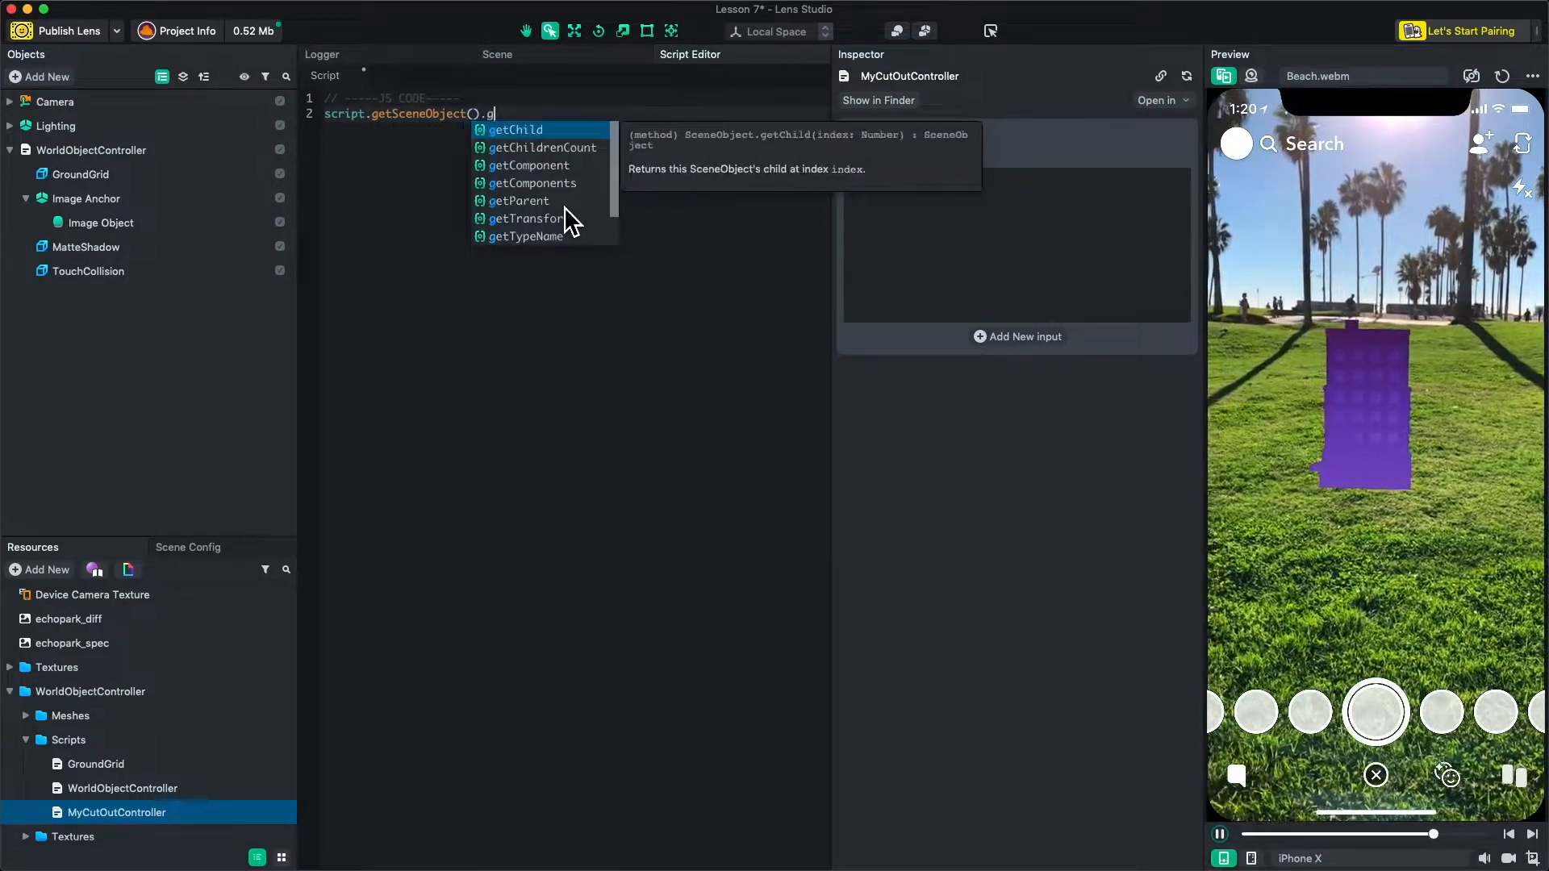
{"action": "type", "text": "etCom"}
{"action": "key", "text": "Return"}
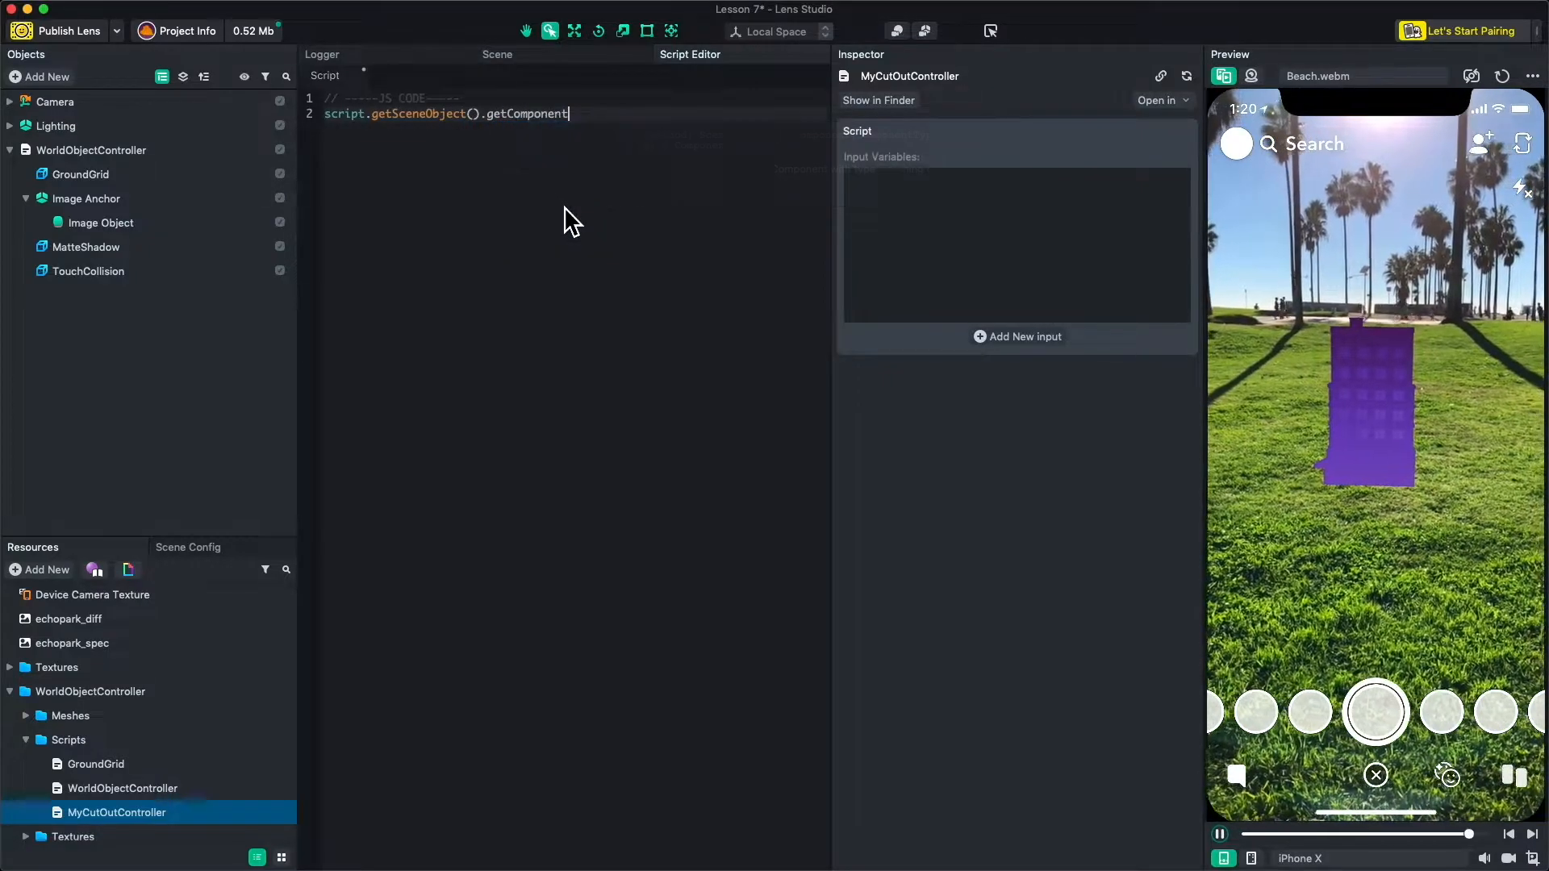
{"action": "type", "text": "(\""}
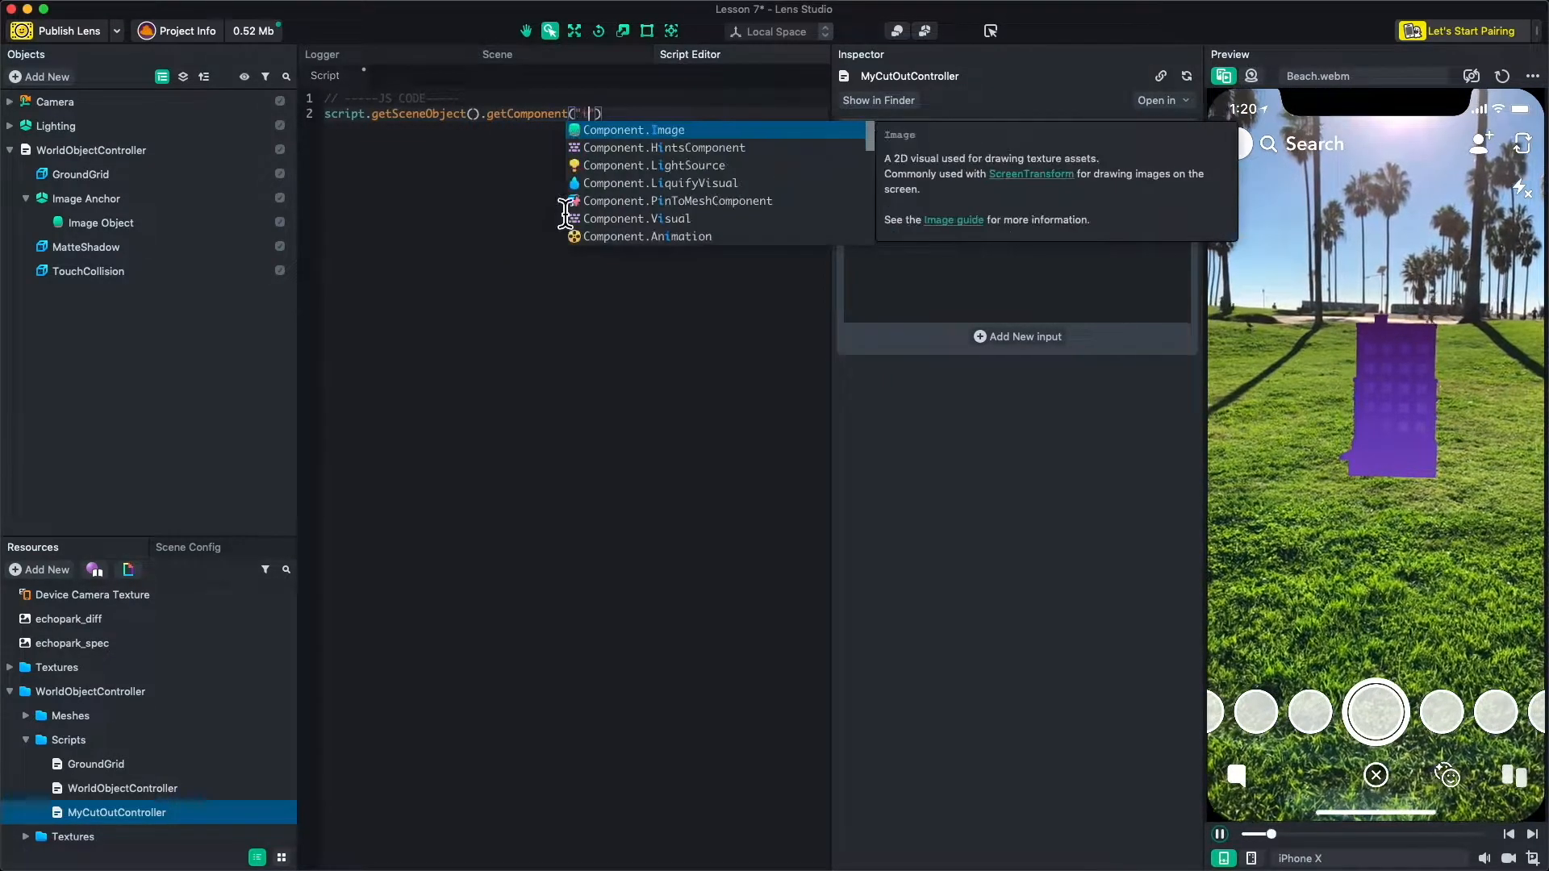
{"action": "type", "text": "ima"}
{"action": "key", "text": "Return"}
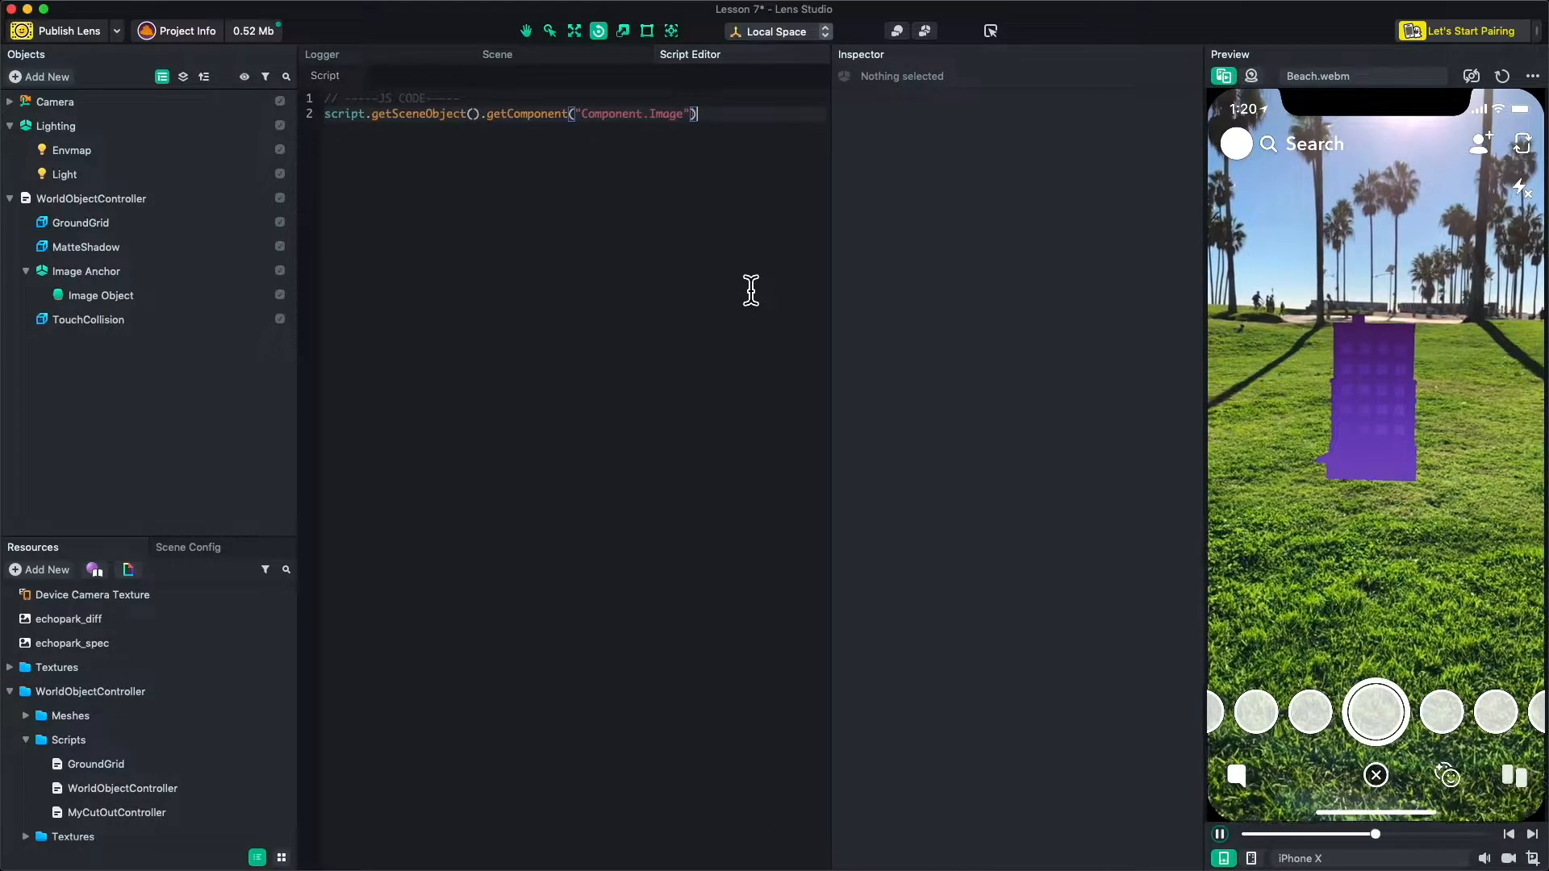
Append .meshShadowMode = 1; to the getComponent call on line 2 and save the script.
{"action": "type", "text": "."}
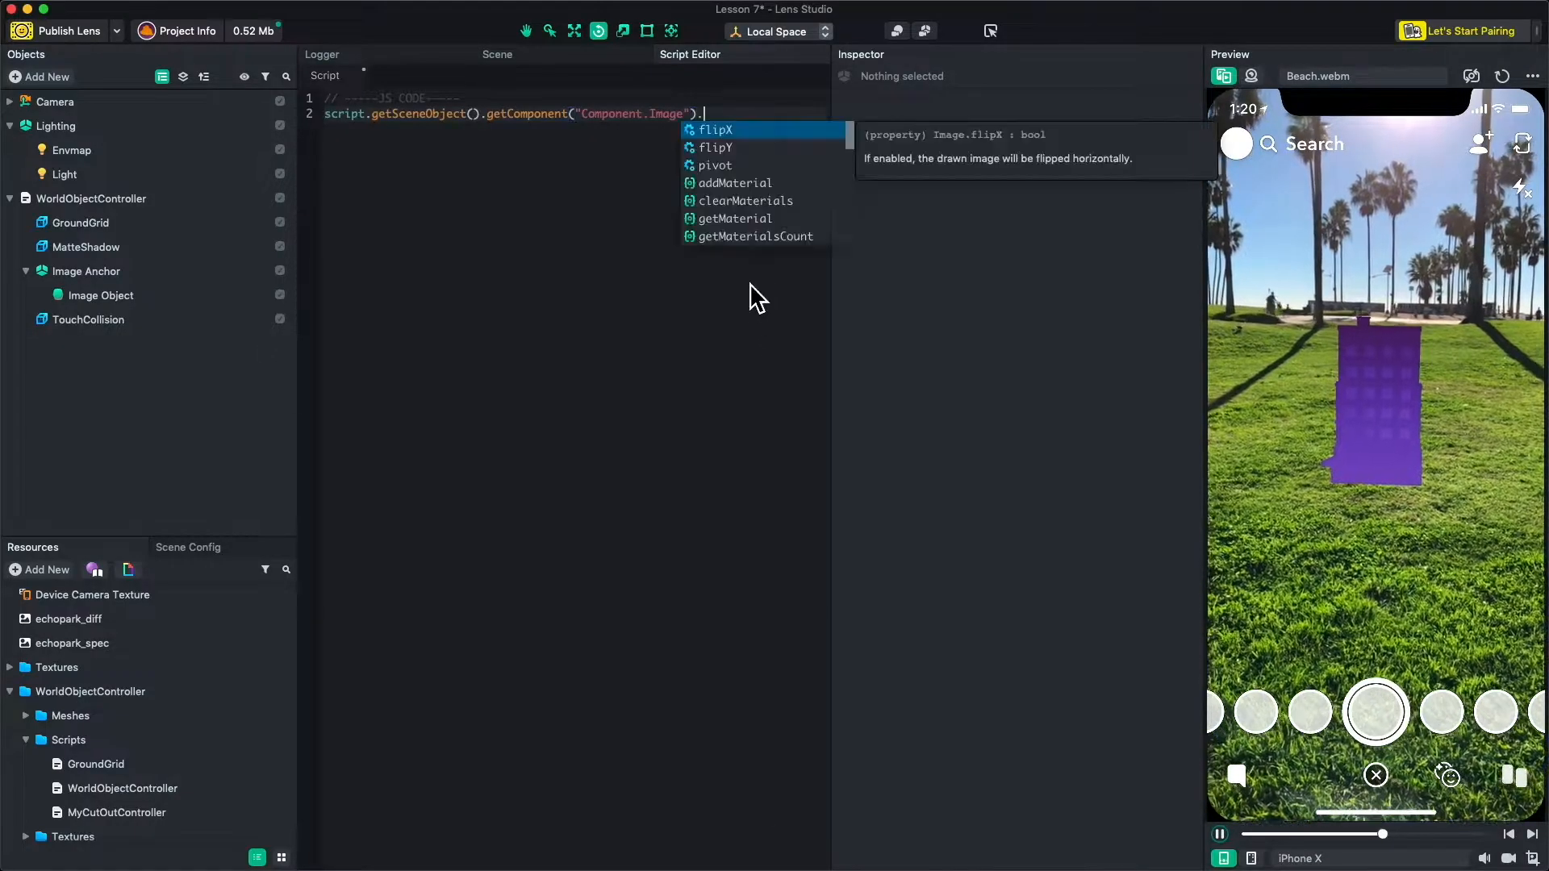
{"action": "type", "text": "mesh"}
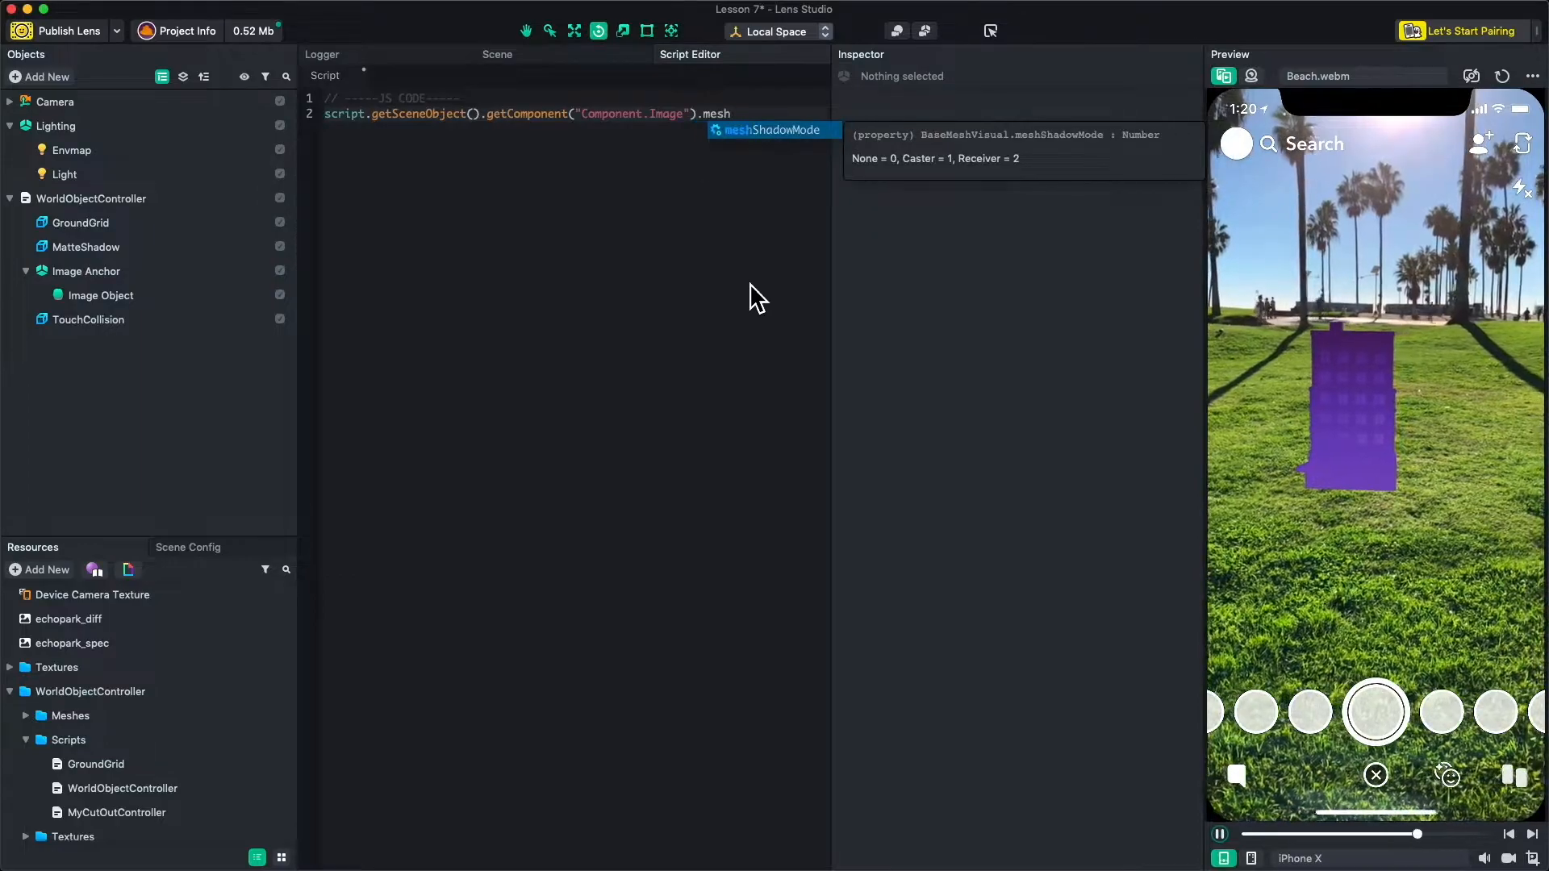
{"action": "key", "text": "Return"}
{"action": "type", "text": "= "}
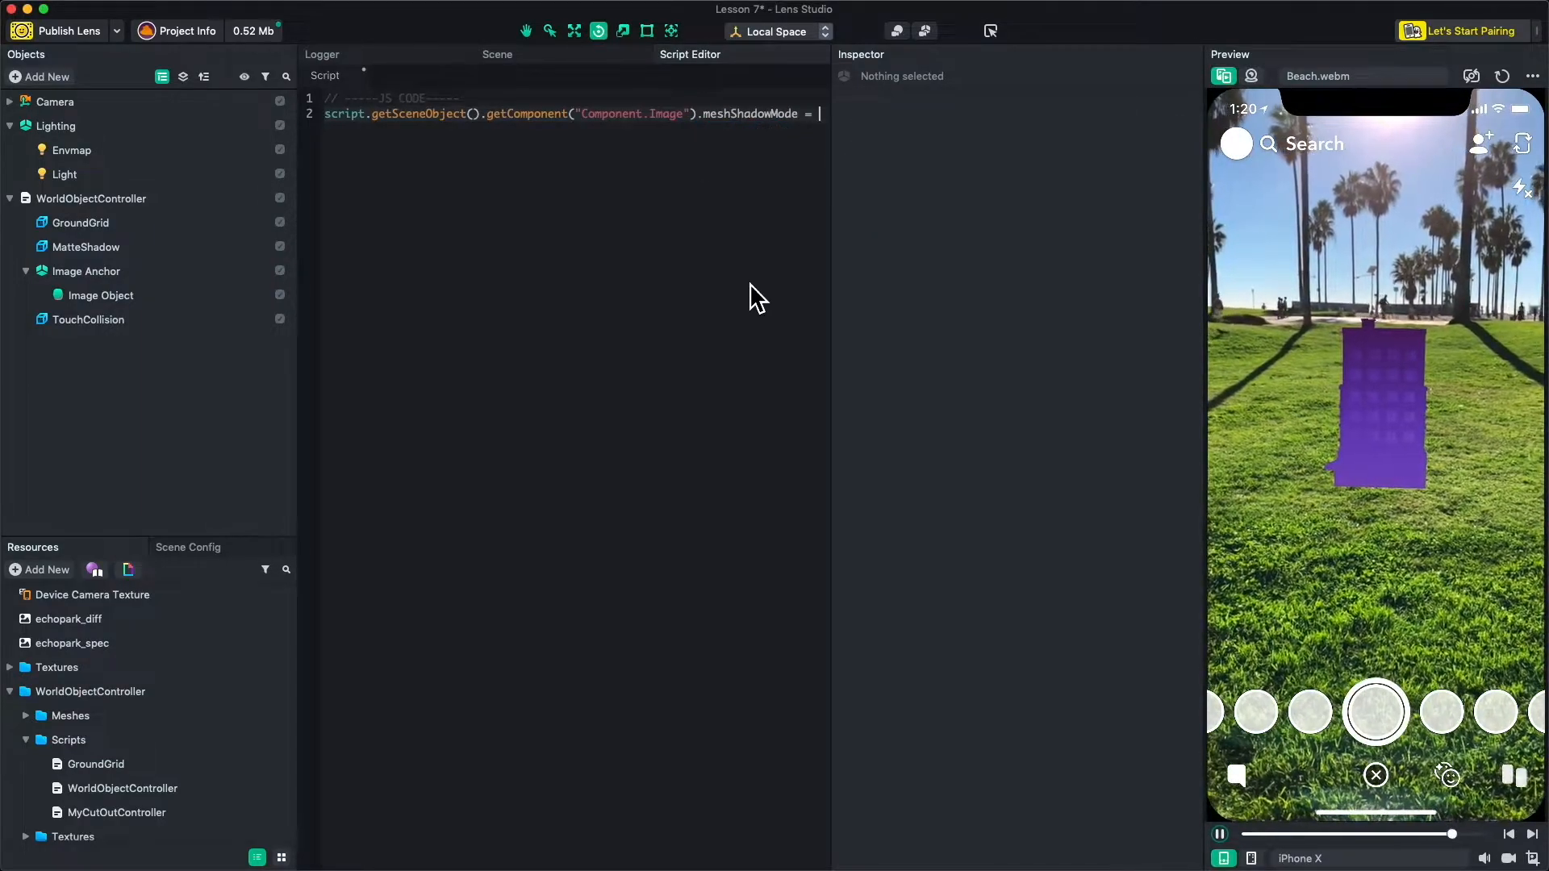
{"action": "type", "text": "1;"}
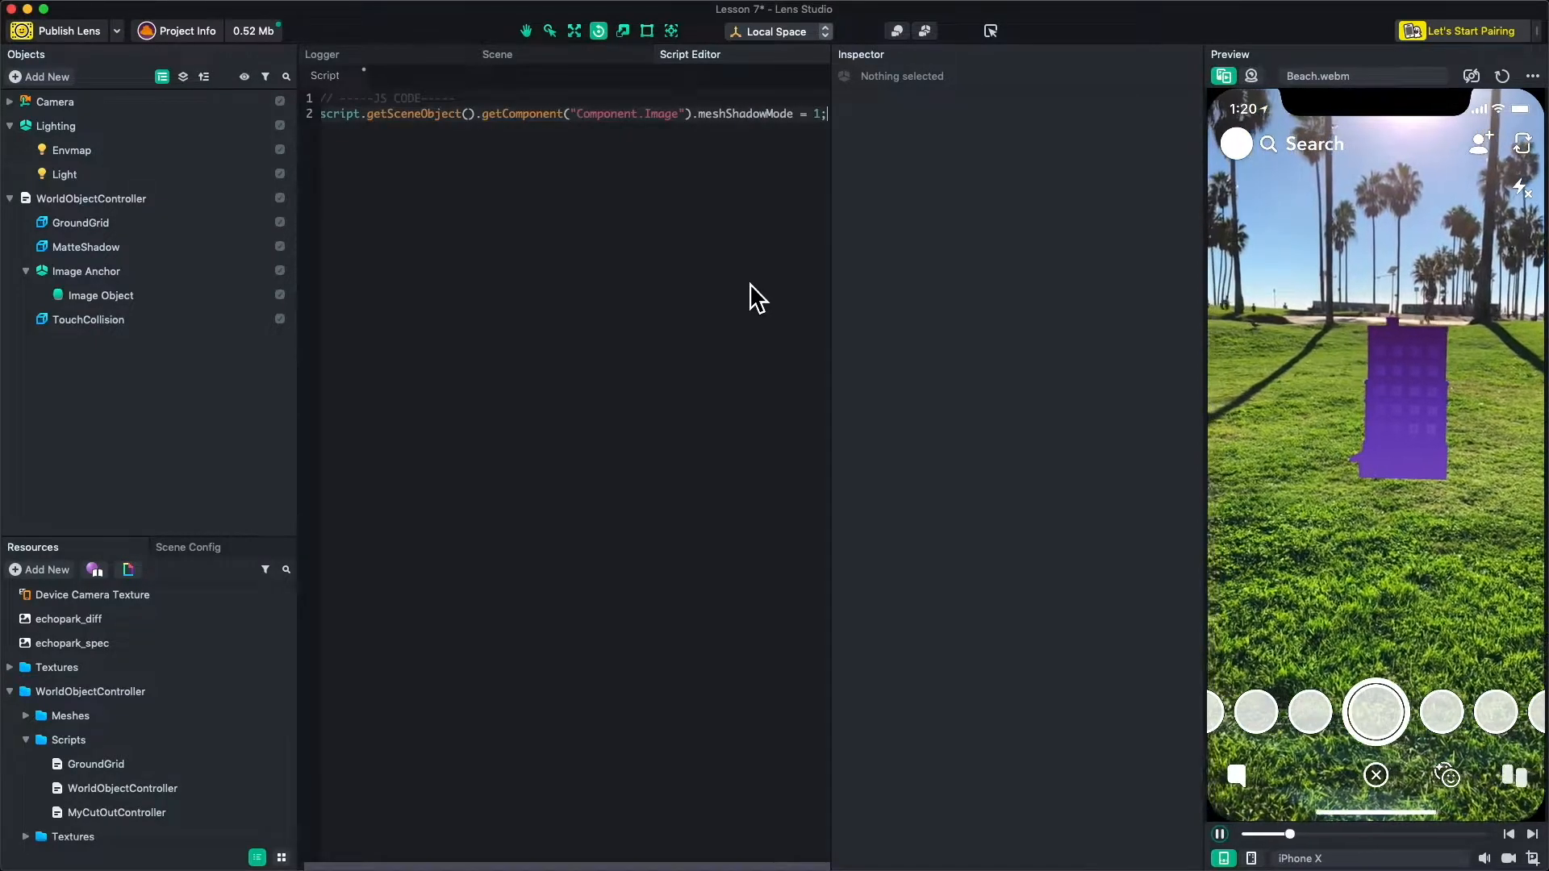
{"action": "key", "text": "super+s"}
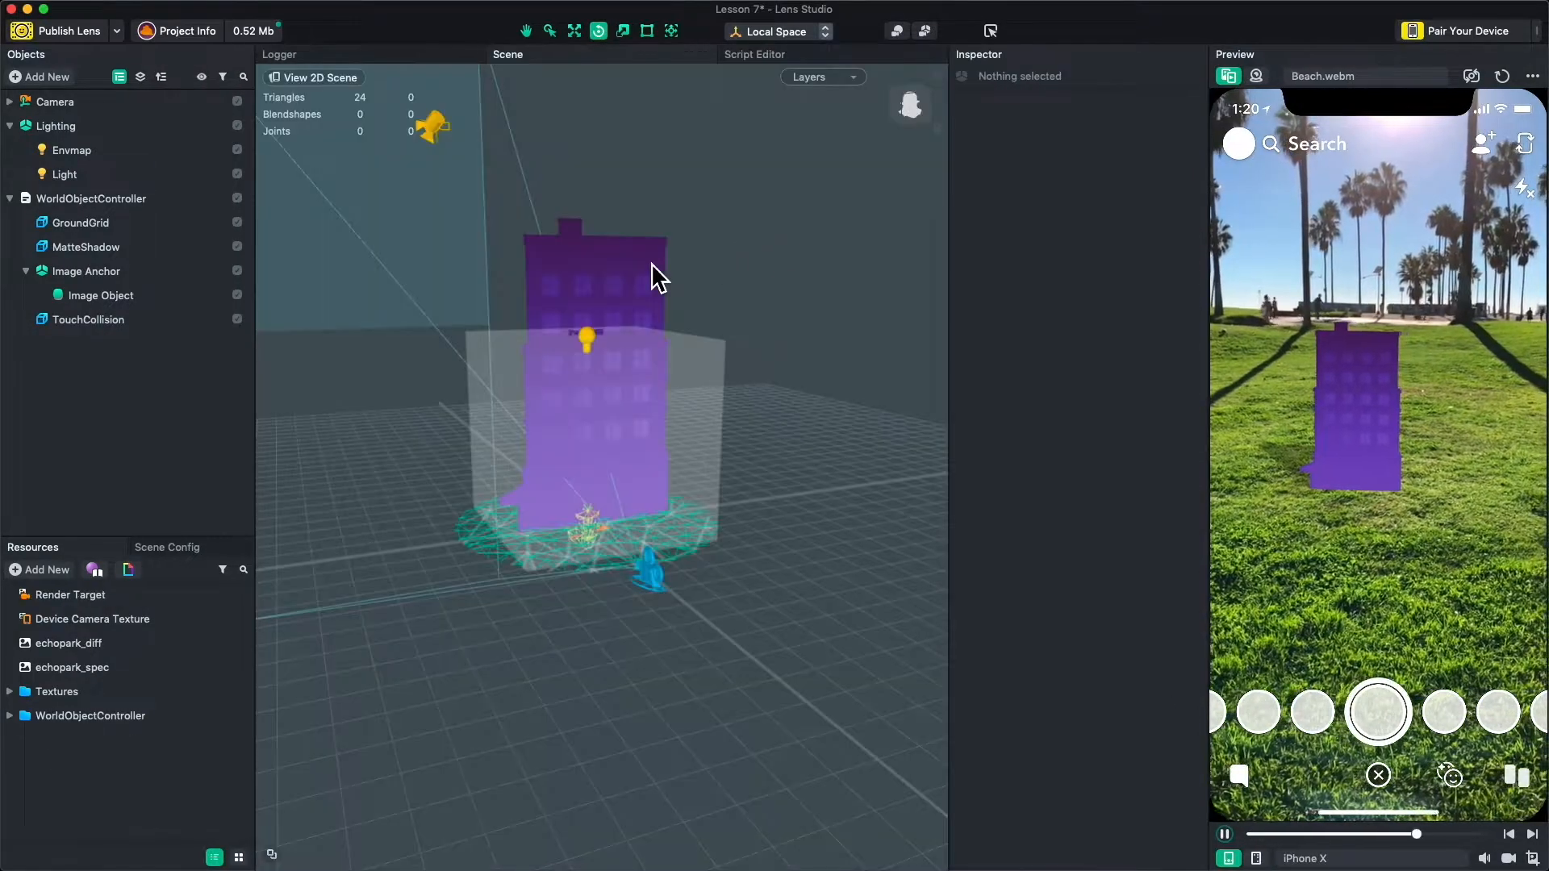
Rotate the Image Object around its vertical axis in the scene to about 180, 45.29, 180, and deselect it.
{"action": "left_click", "coordinate": [651, 267]}
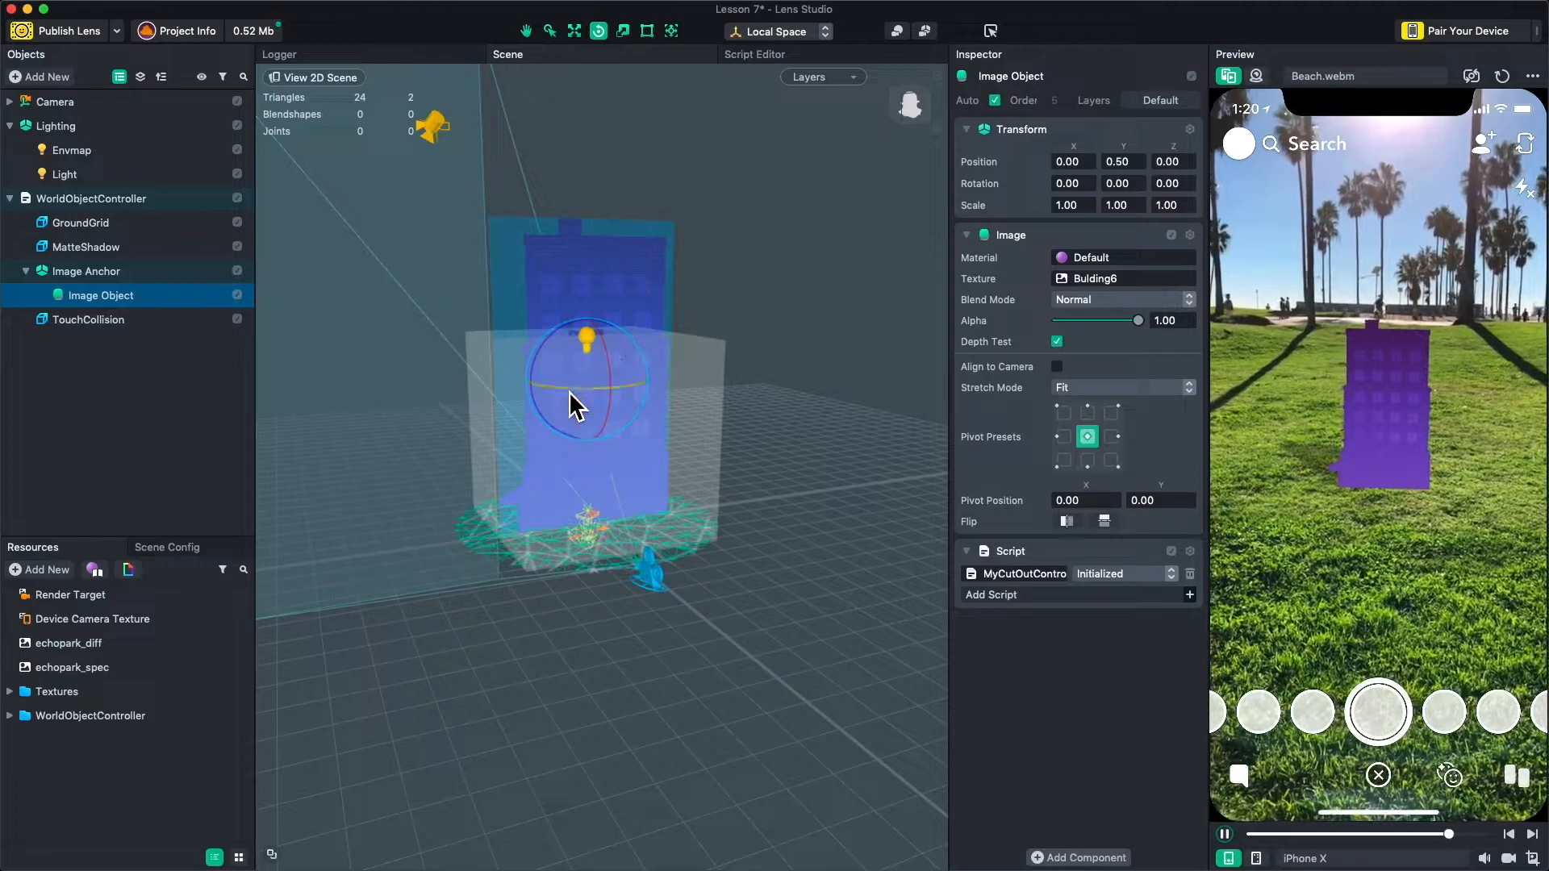
{"action": "left_click_drag", "start_coordinate": [542, 388], "coordinate": [766, 380]}
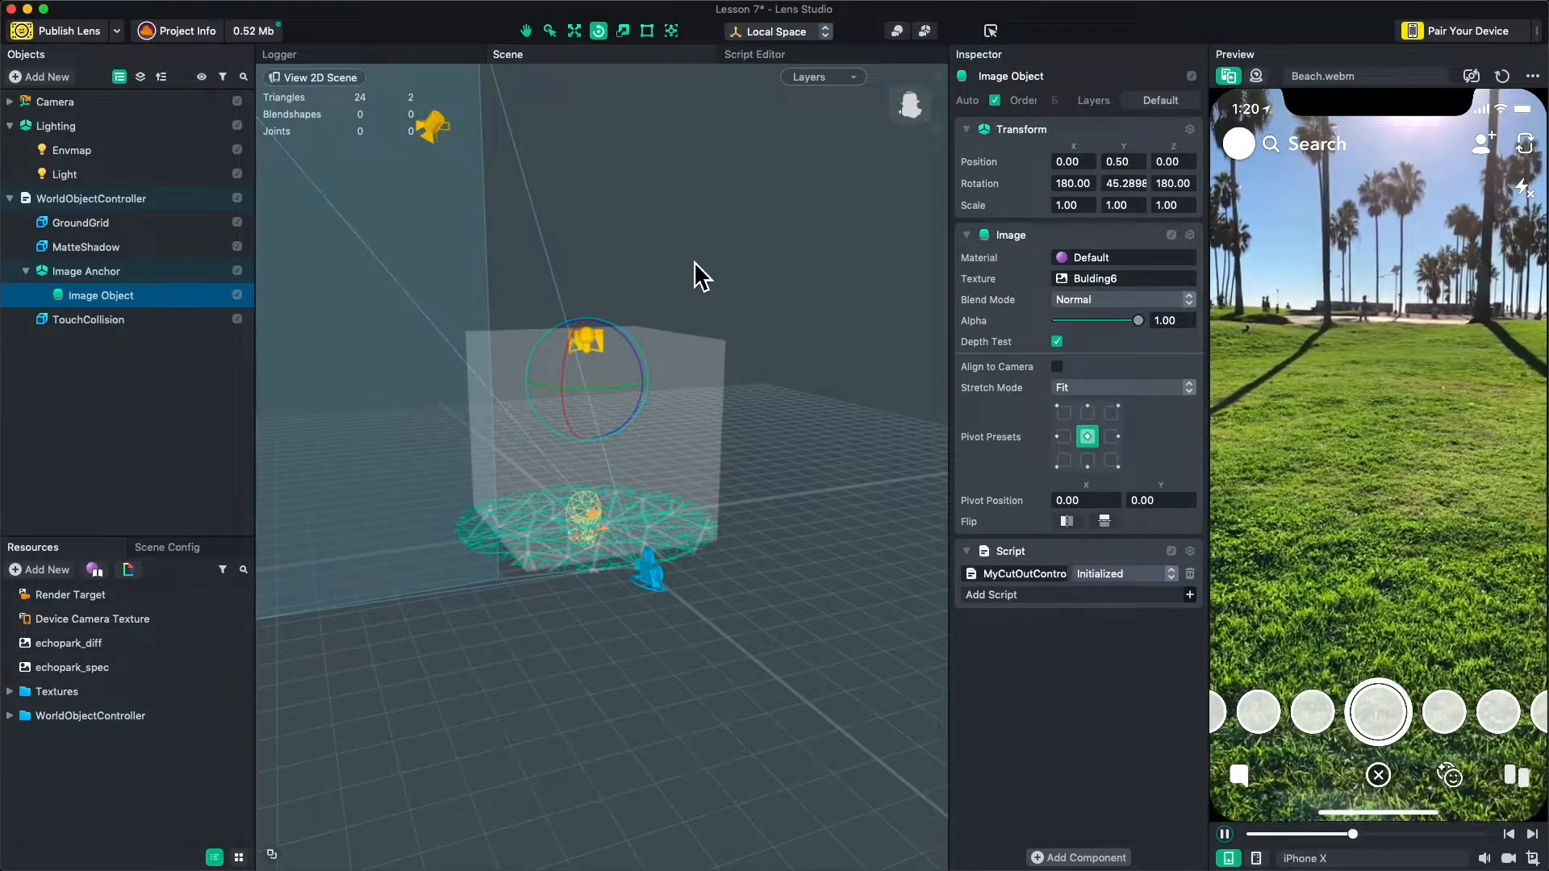
{"action": "left_click", "coordinate": [450, 311]}
Add an Unlit material to the resources to inspect its material settings, and delete it again.
{"action": "left_click", "coordinate": [60, 571]}
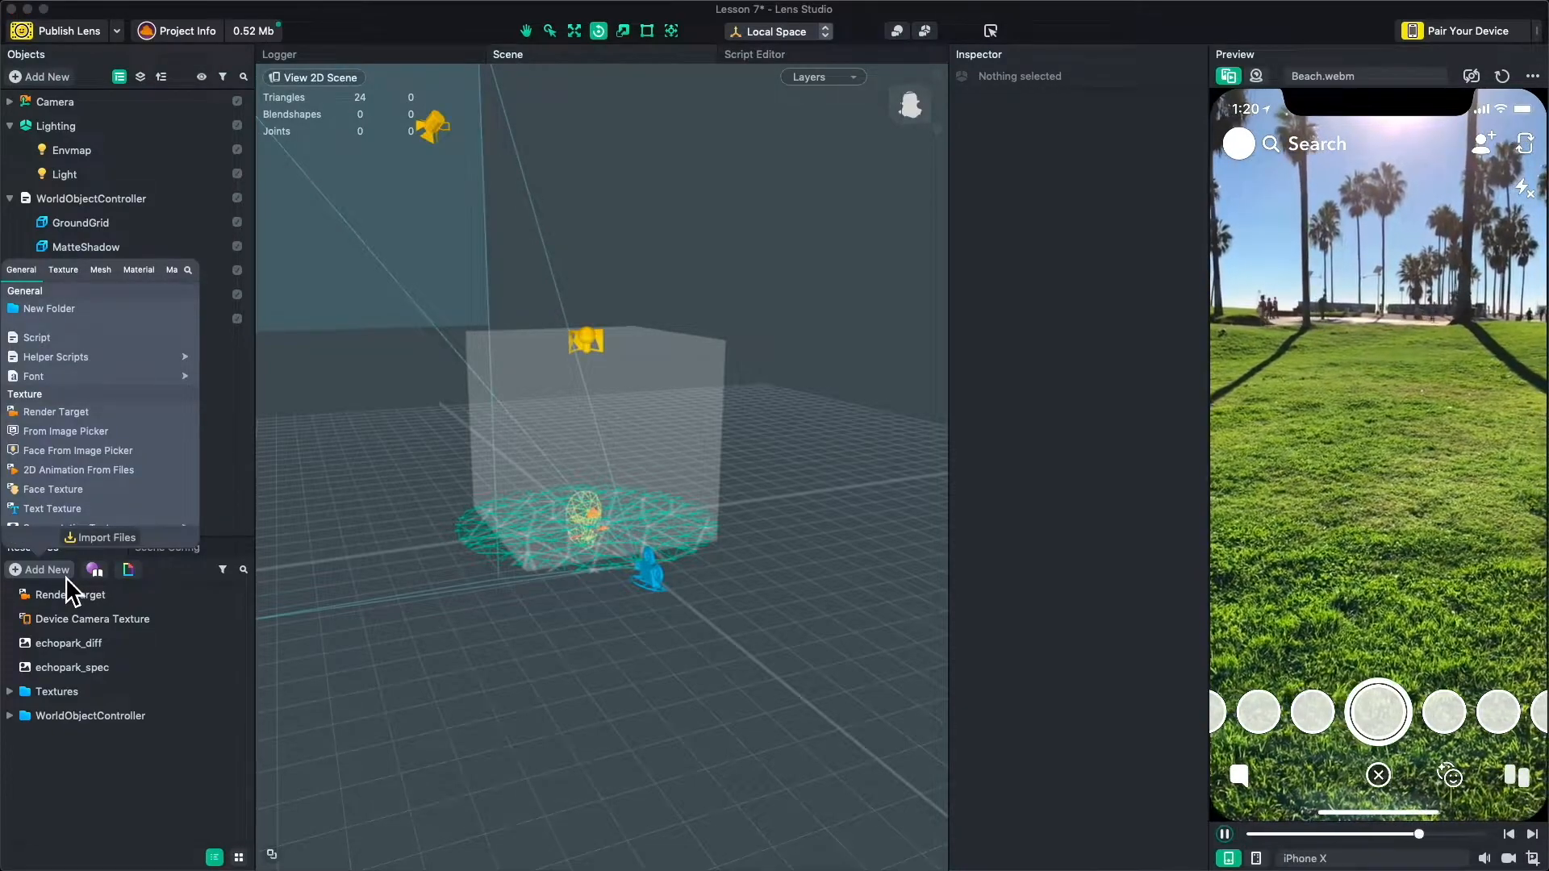
{"action": "type", "text": "unli"}
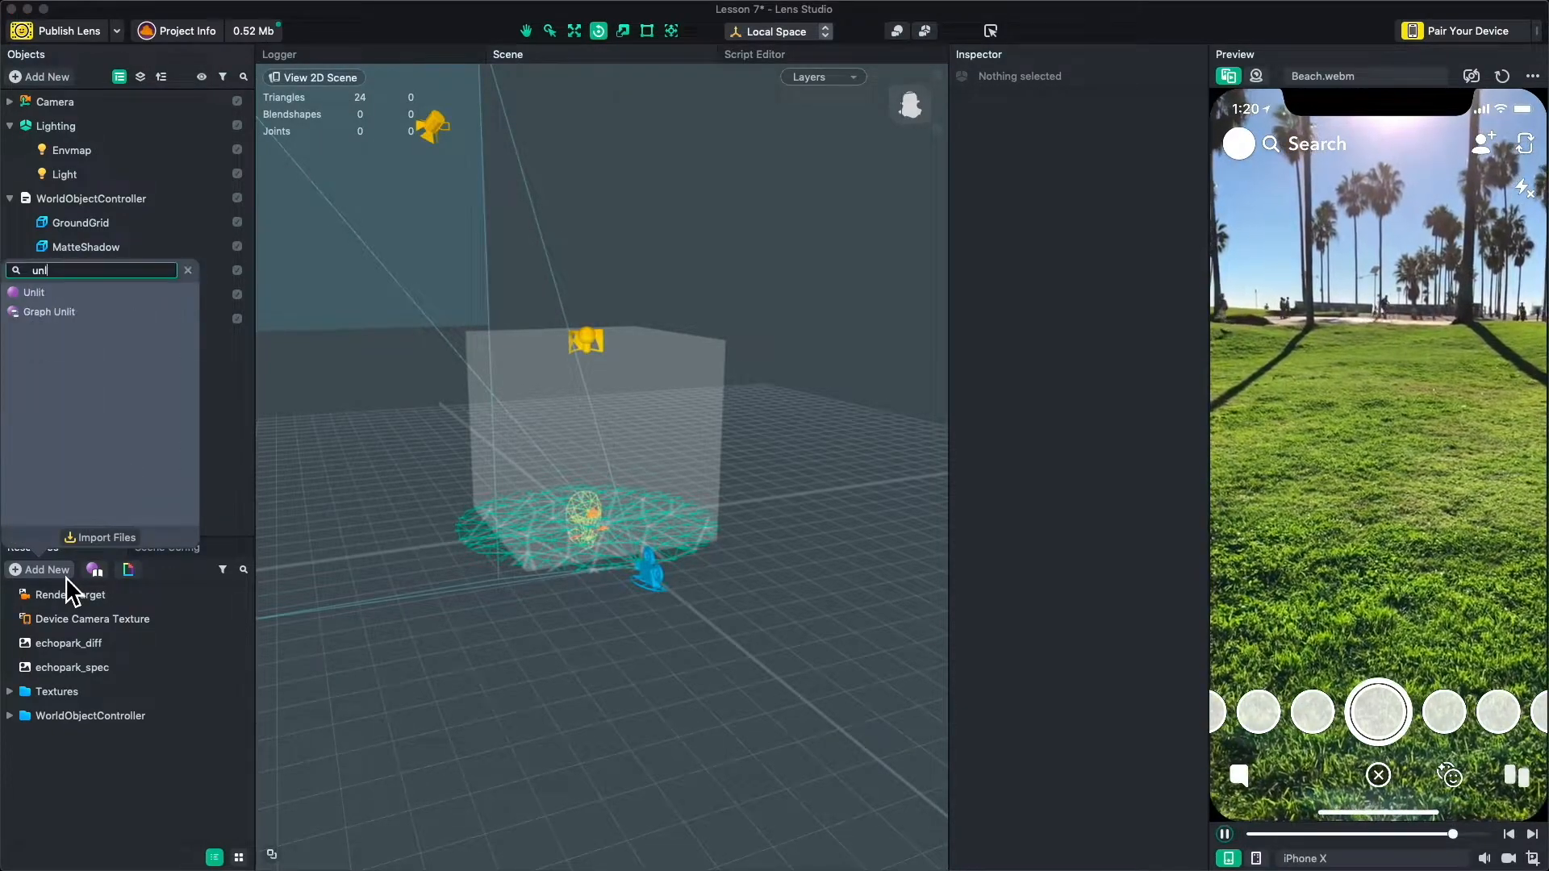
{"action": "left_click", "coordinate": [57, 293]}
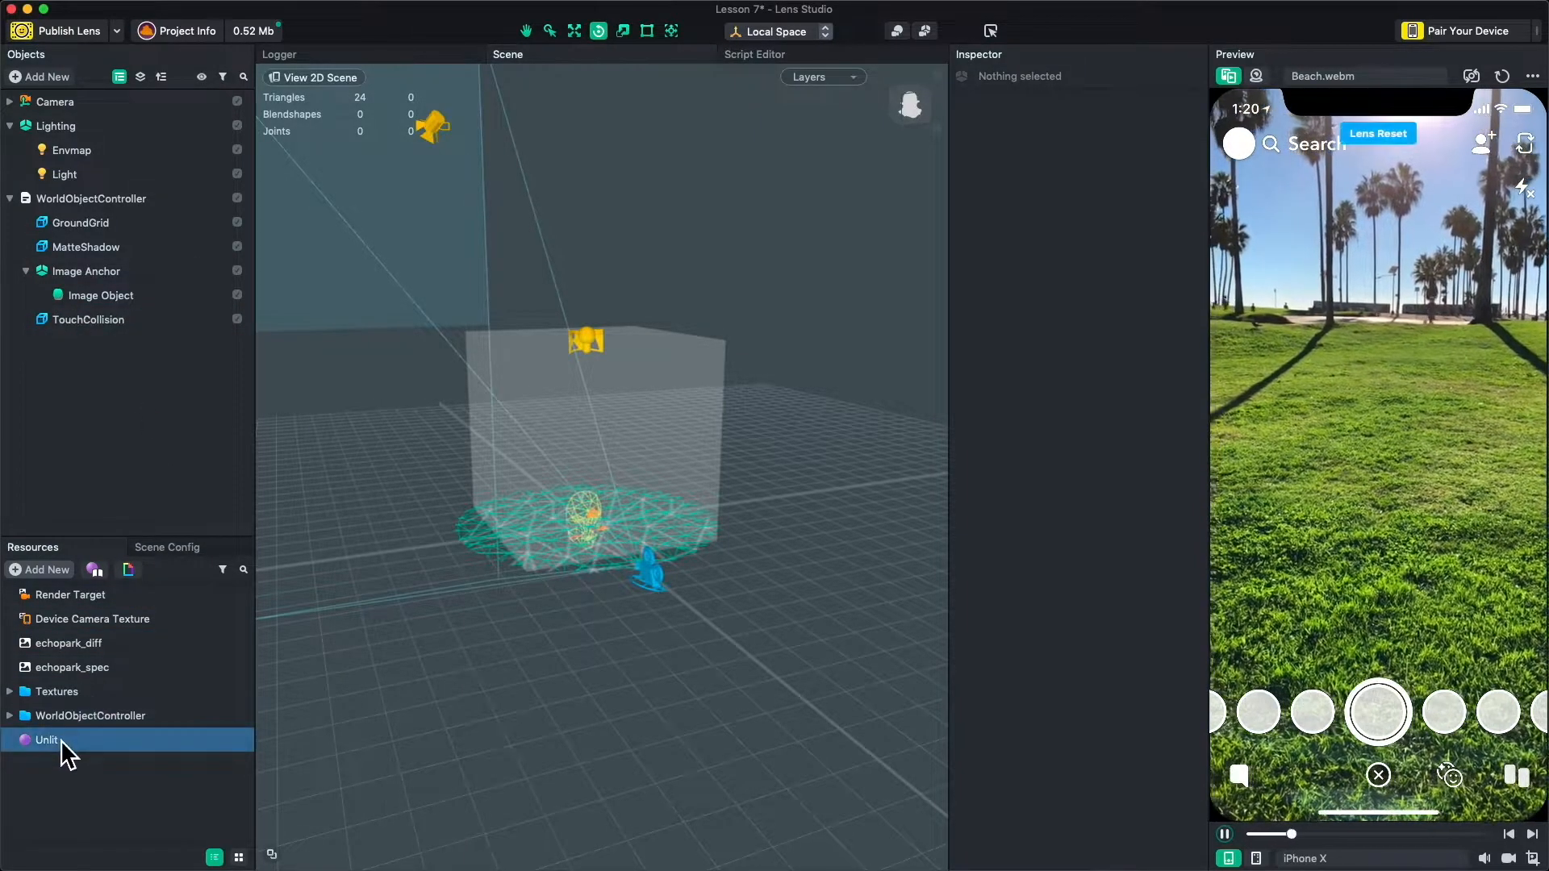
{"action": "left_click", "coordinate": [60, 740]}
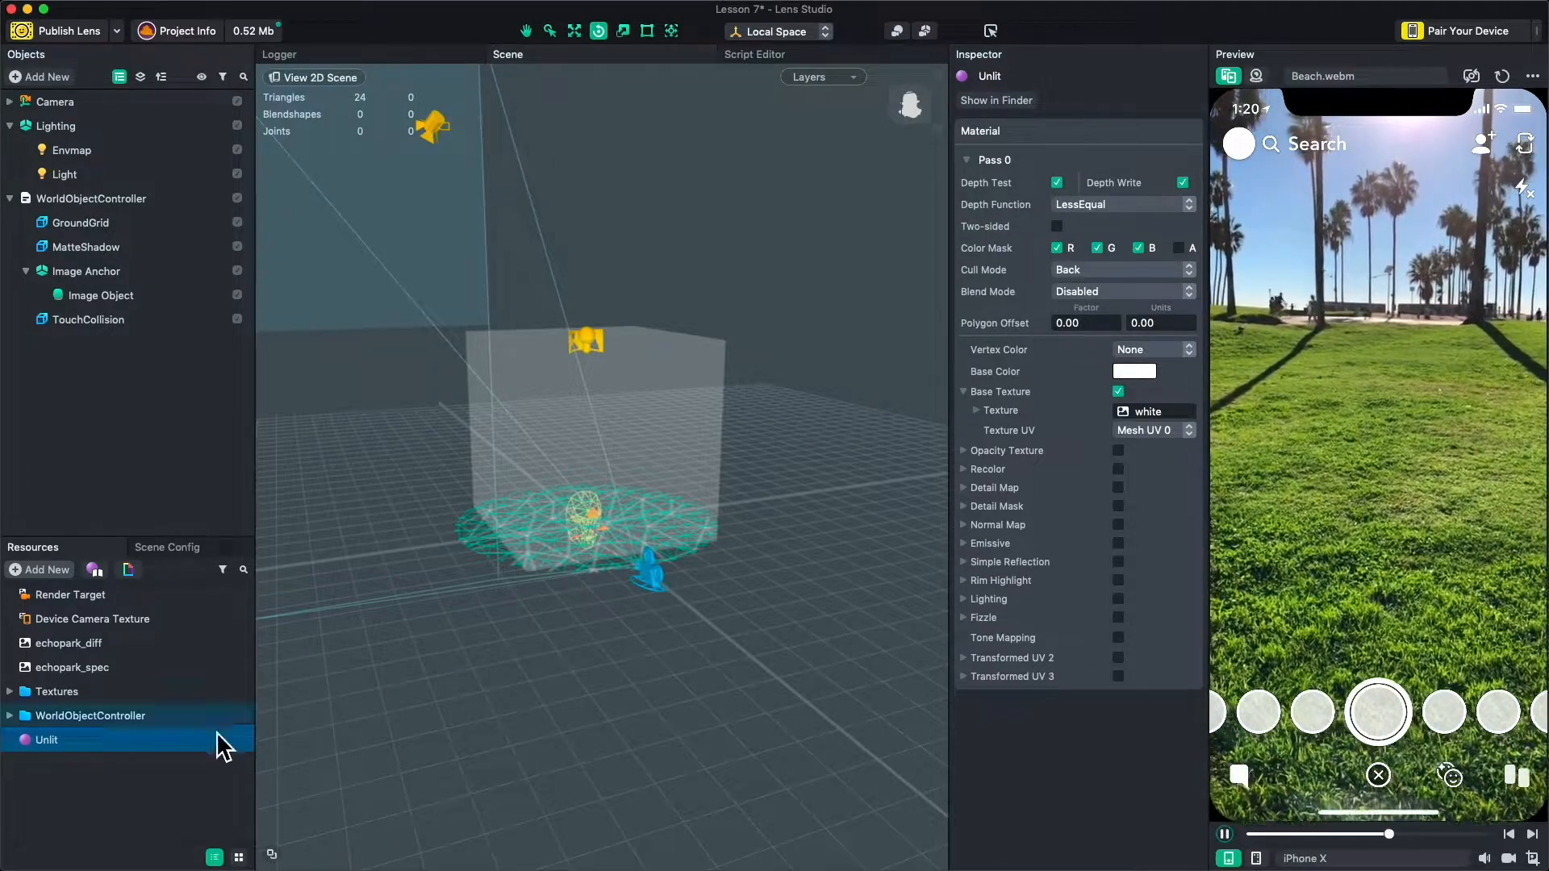
{"action": "right_click", "coordinate": [121, 759]}
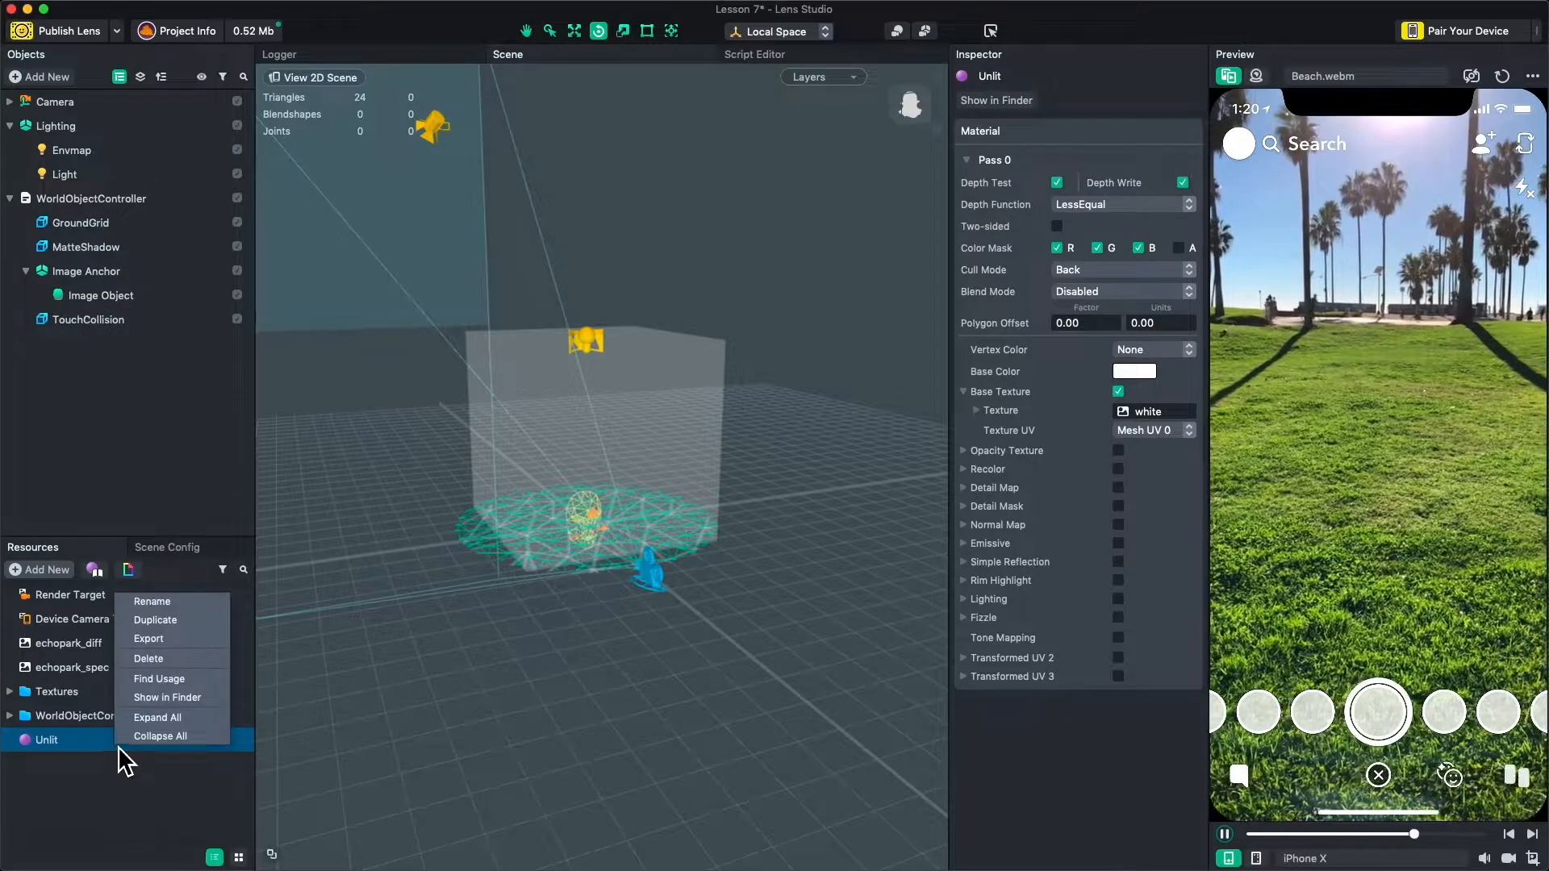
{"action": "left_click", "coordinate": [150, 659]}
Select the Image Object and enter script.getSceneObject().getComponent("Component.Image").mainPass on line 3 of the MyCutOutController script.
{"action": "left_click", "coordinate": [645, 208]}
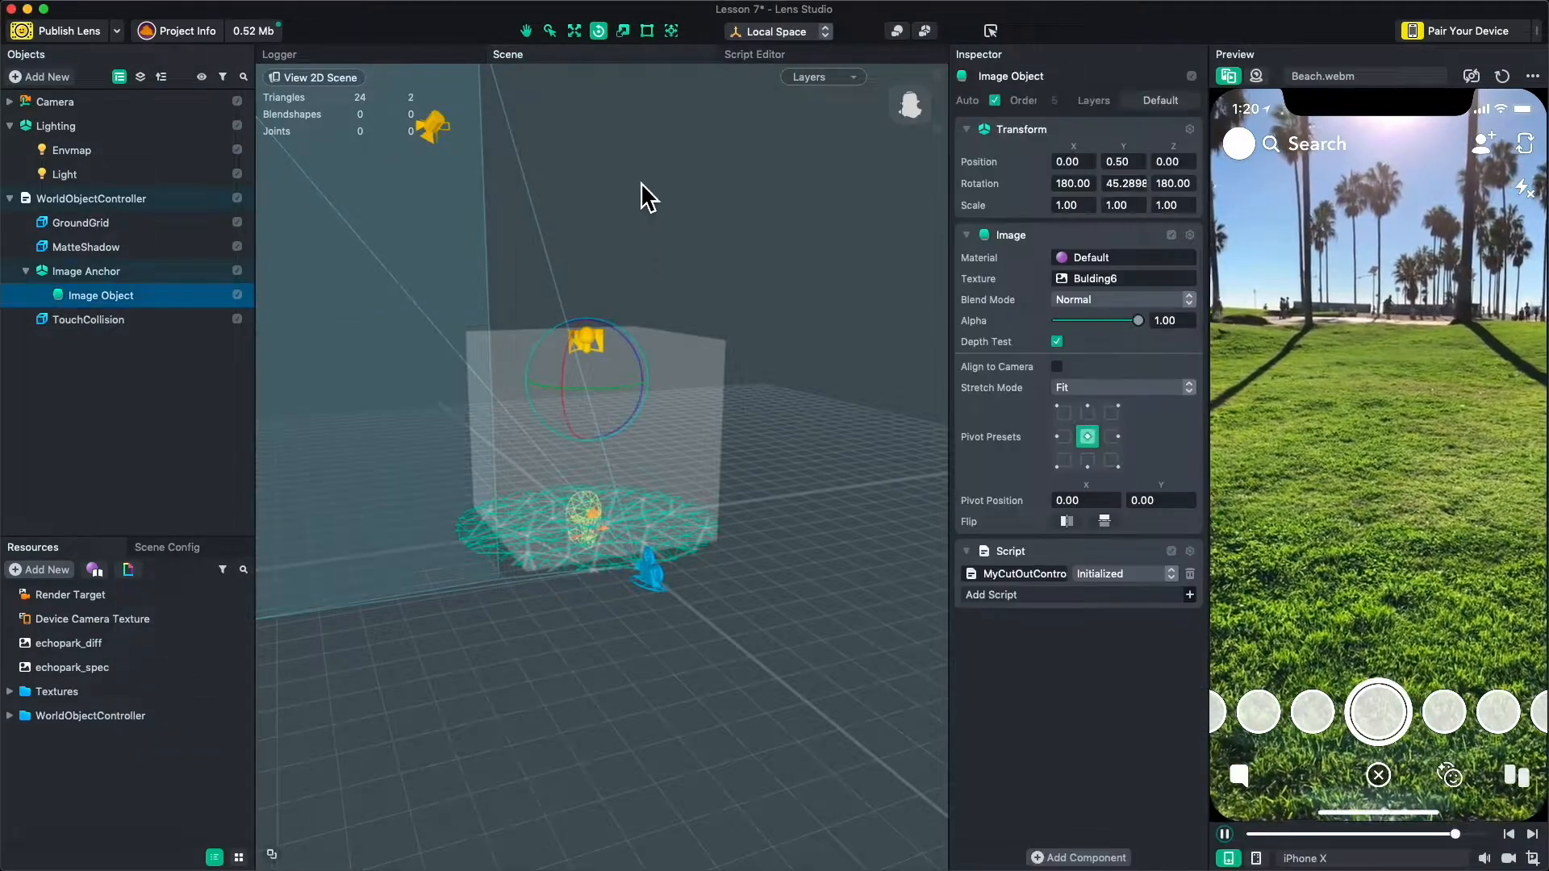
{"action": "left_click", "coordinate": [758, 56]}
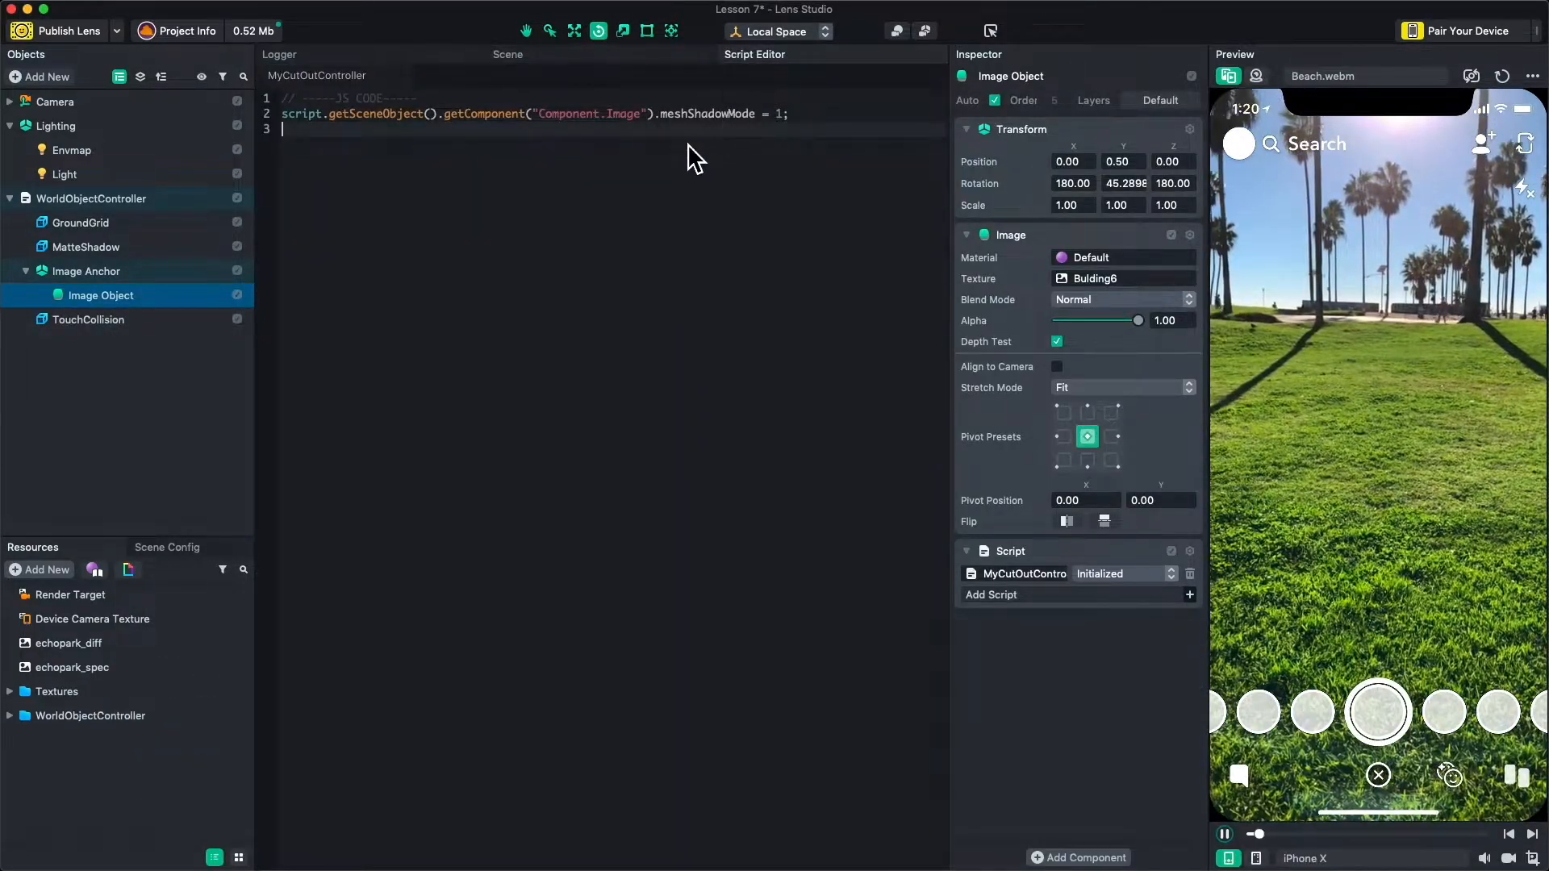
{"action": "type", "text": "script.getSceneObject().getComponent(\"Component.Image\")"}
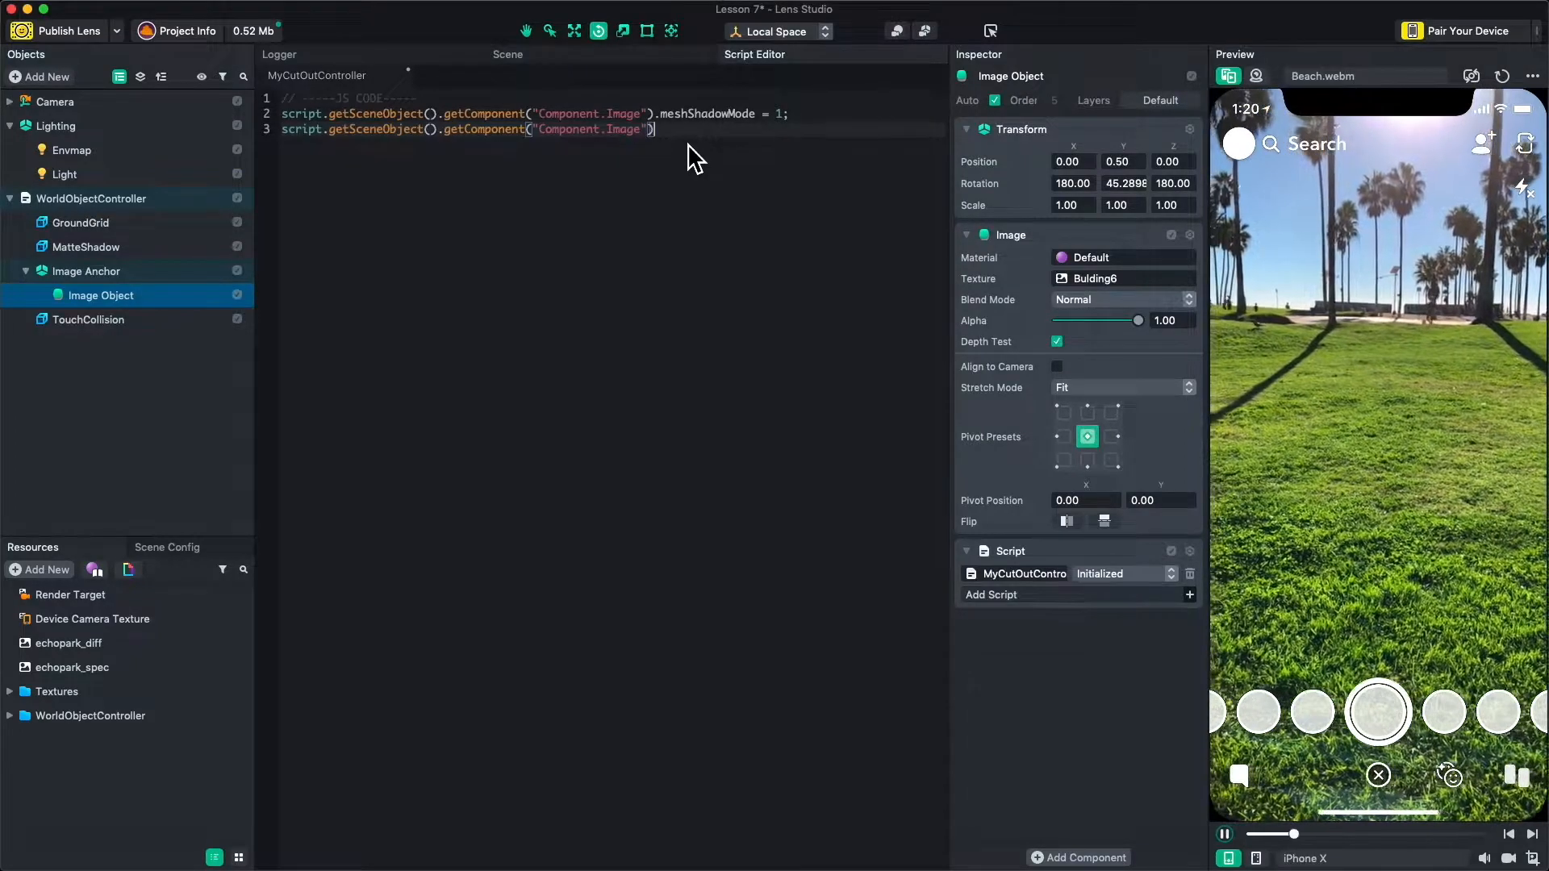
{"action": "type", "text": "."}
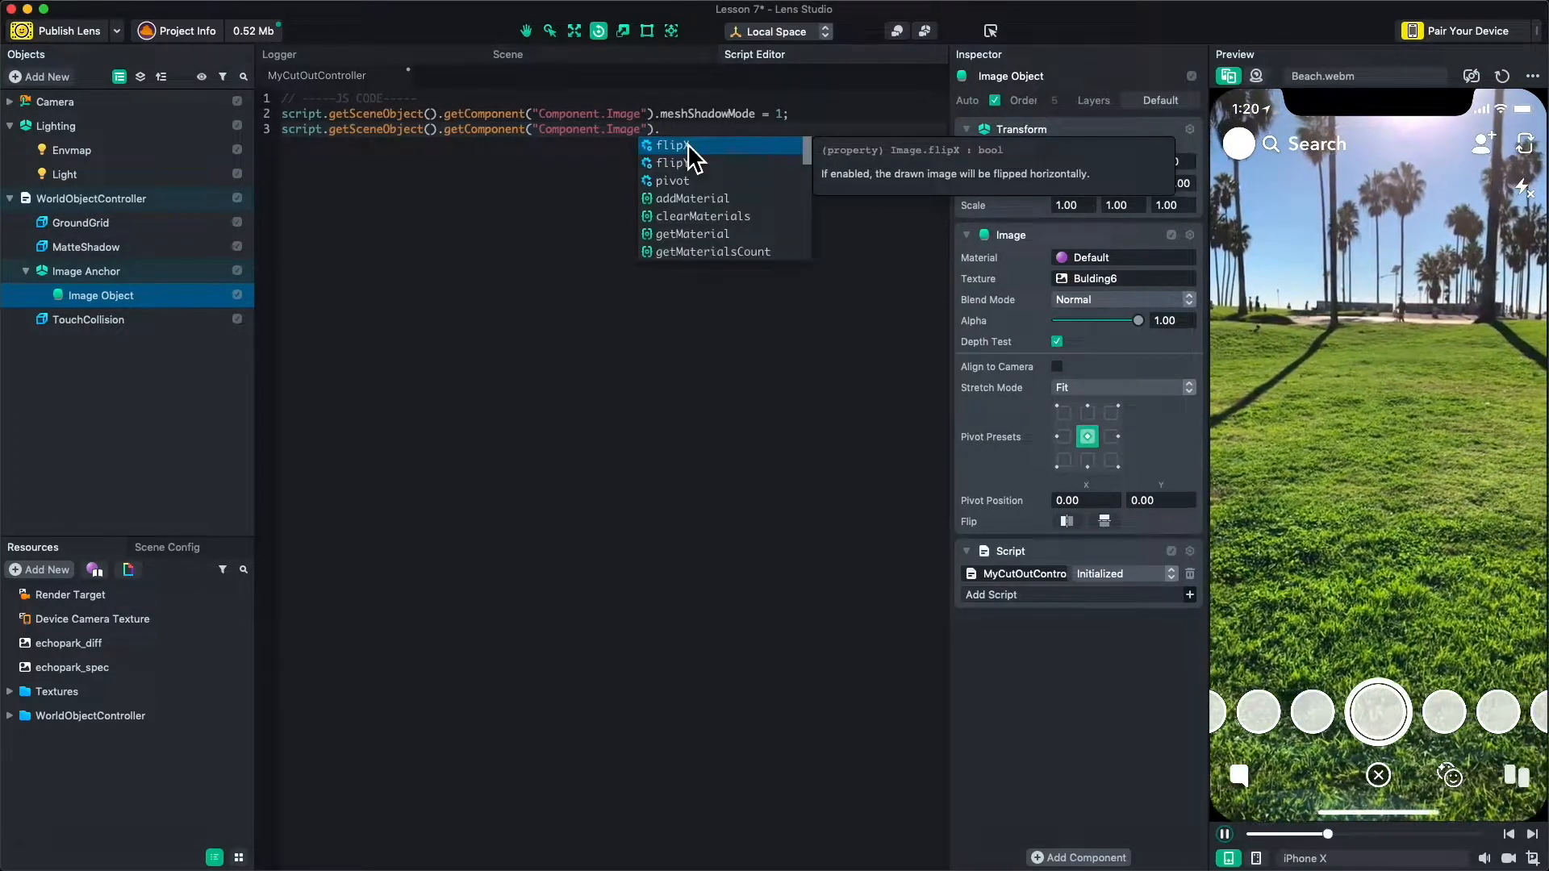
{"action": "type", "text": "main"}
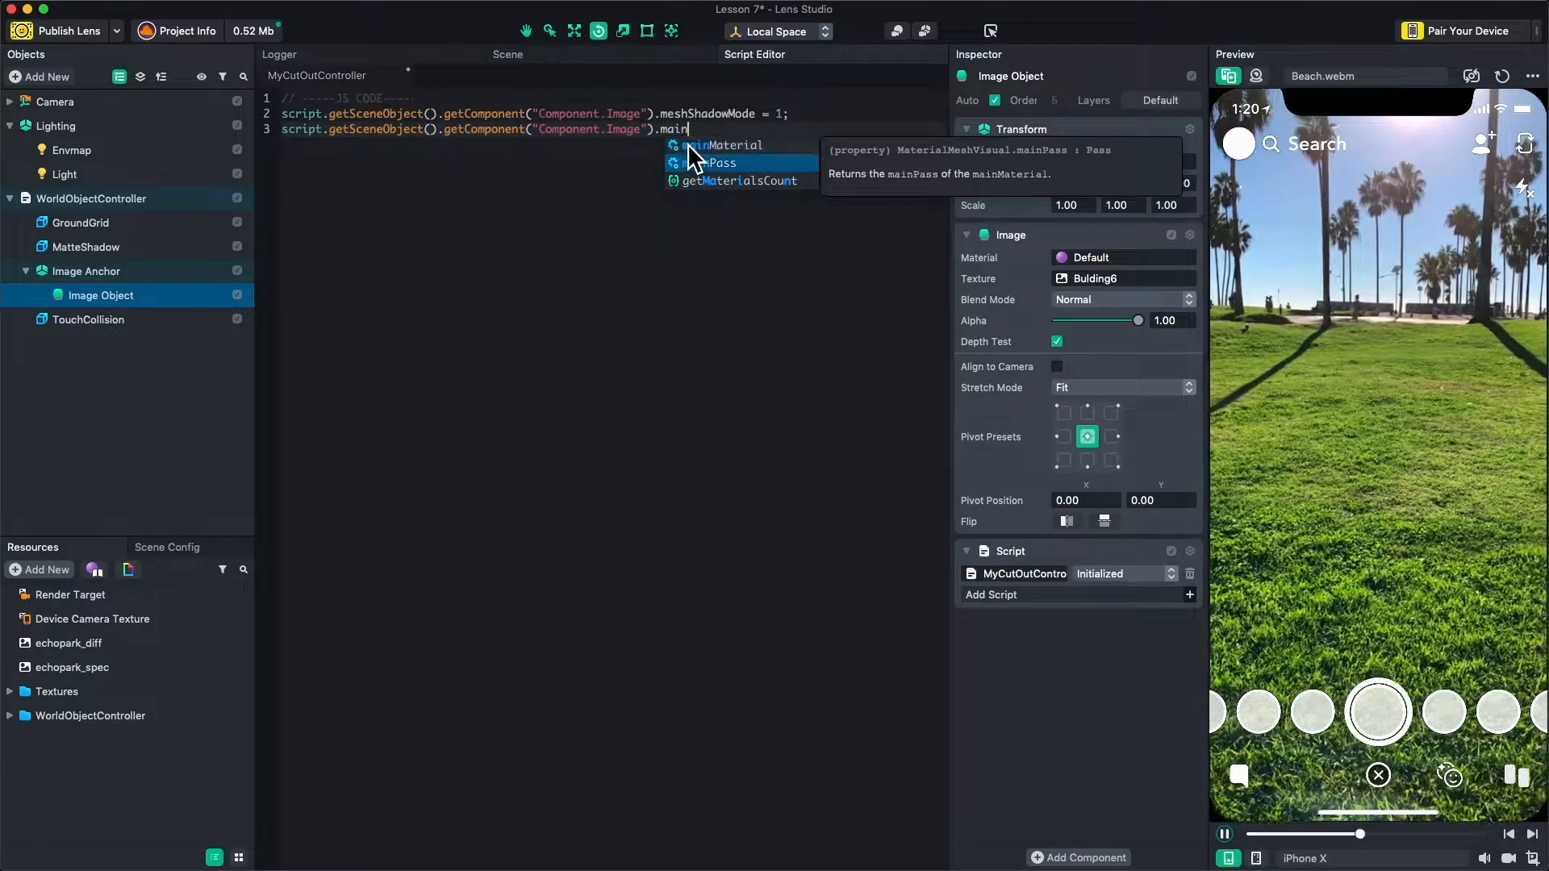
{"action": "key", "text": "Return"}
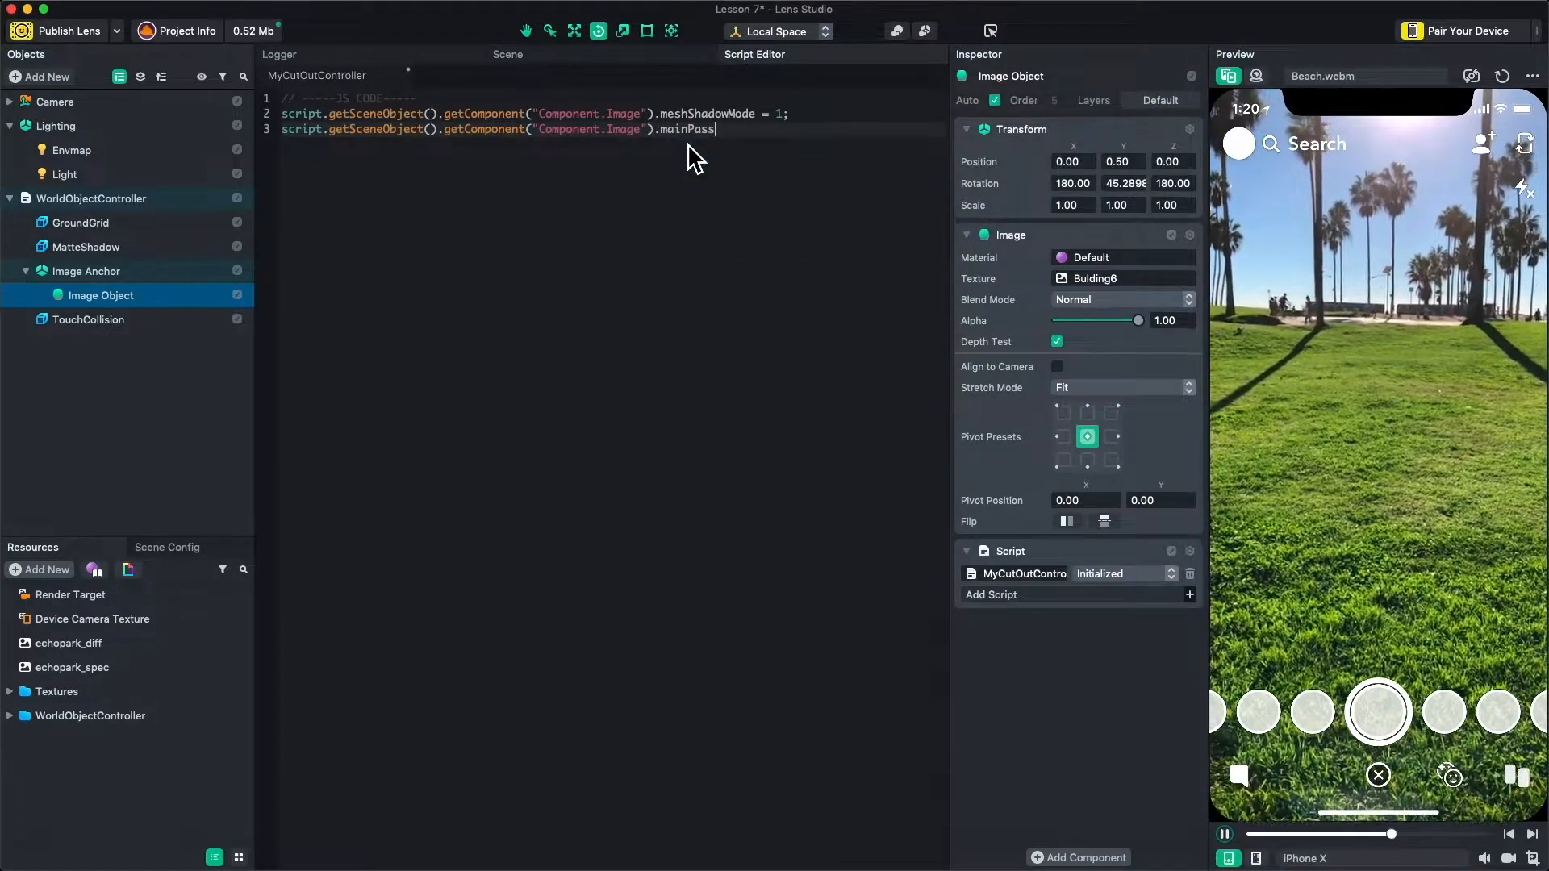
Append .twoSided = true; to the mainPass expression on line 3 and save the script.
{"action": "type", "text": "."}
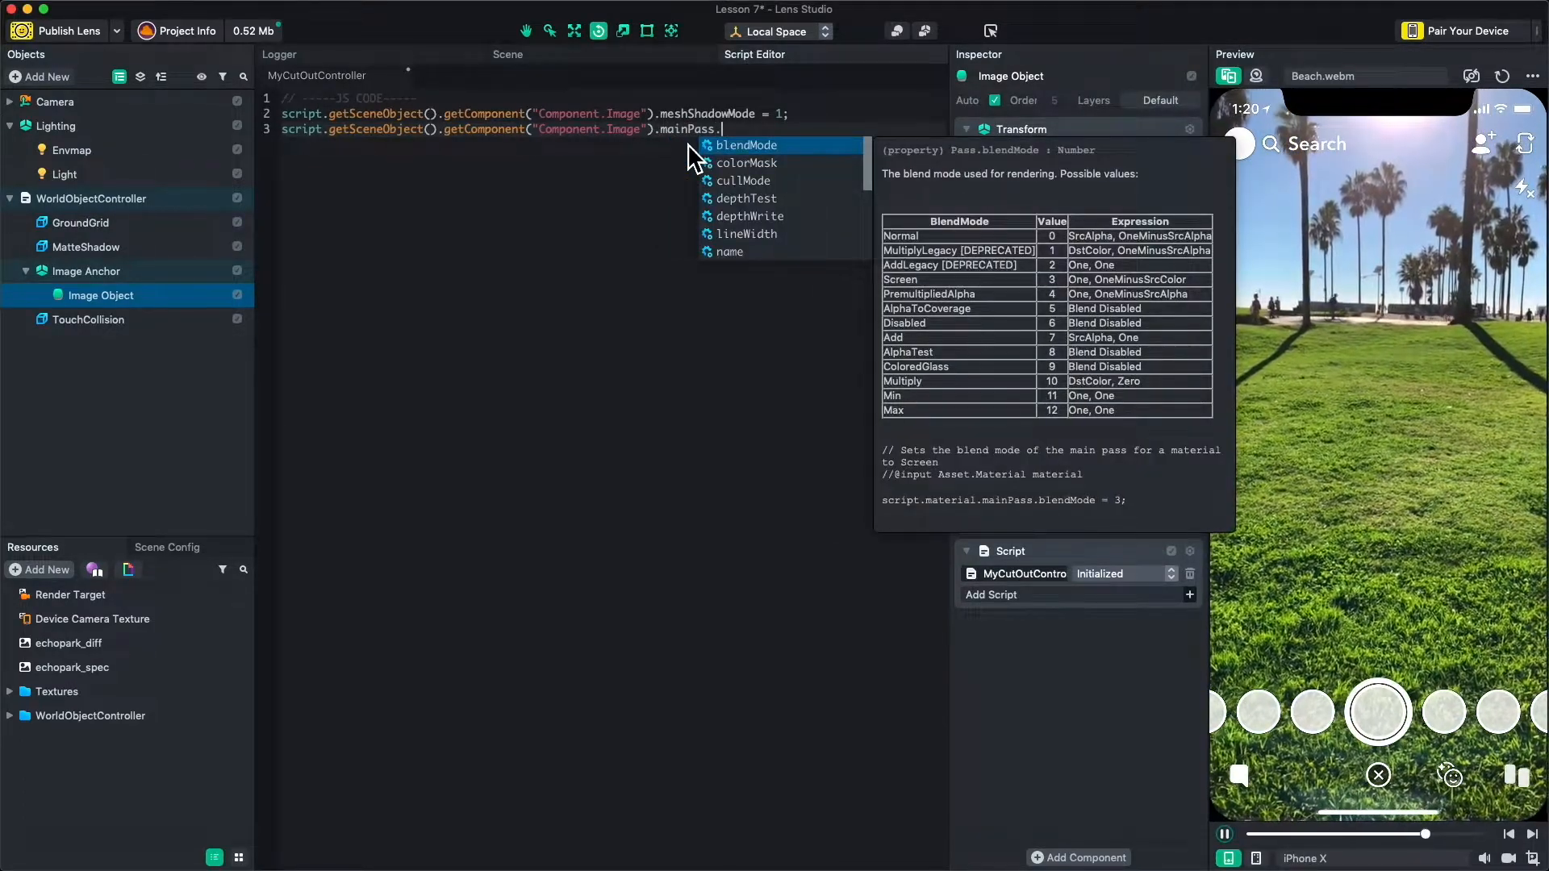
{"action": "type", "text": "two"}
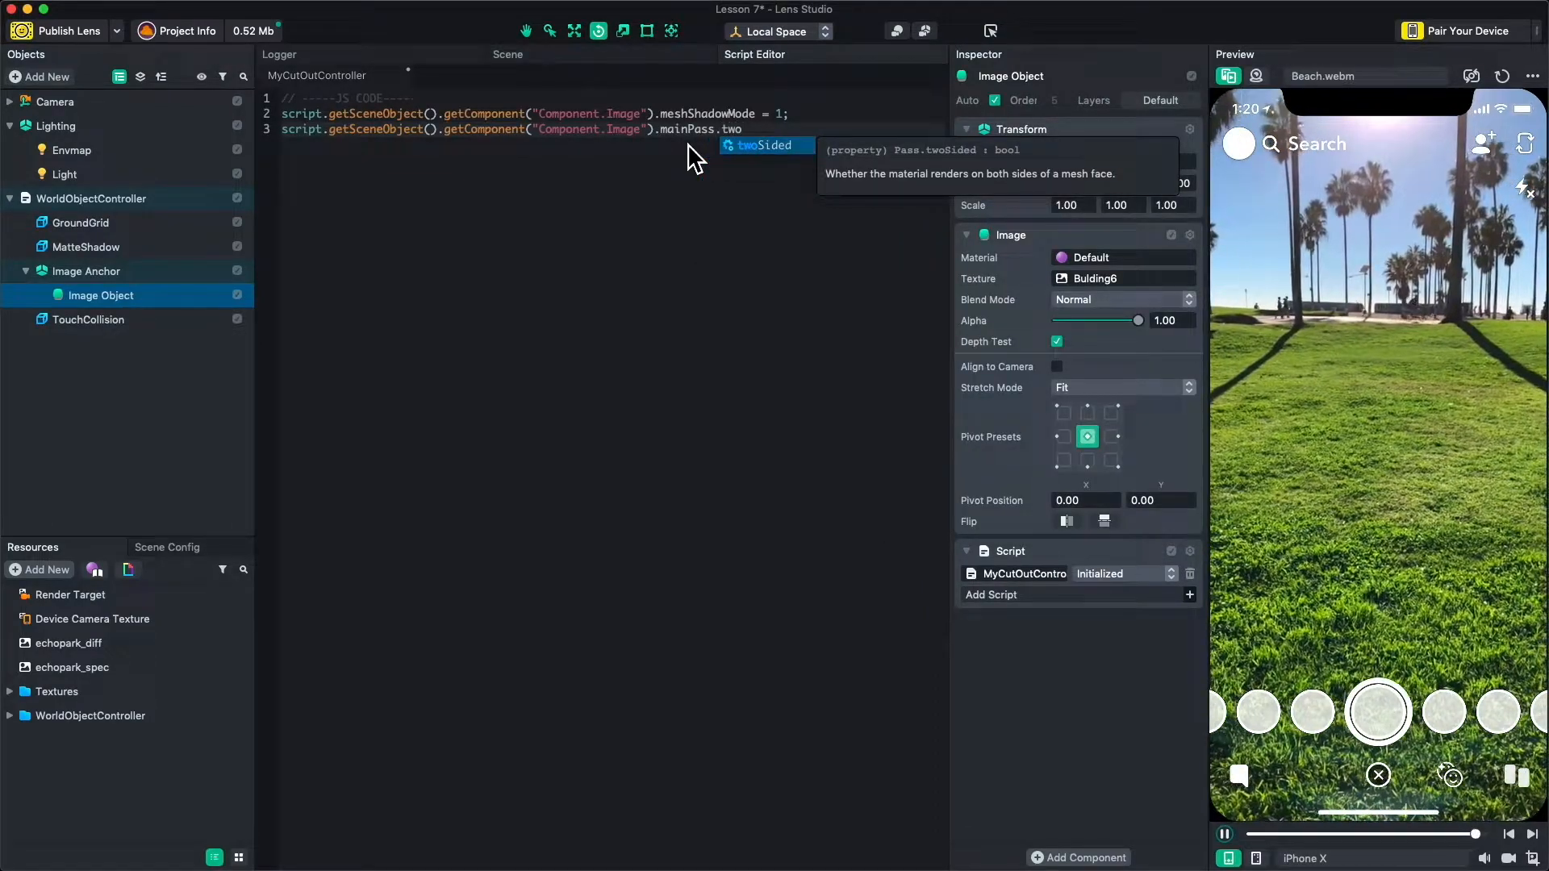
{"action": "key", "text": "Return"}
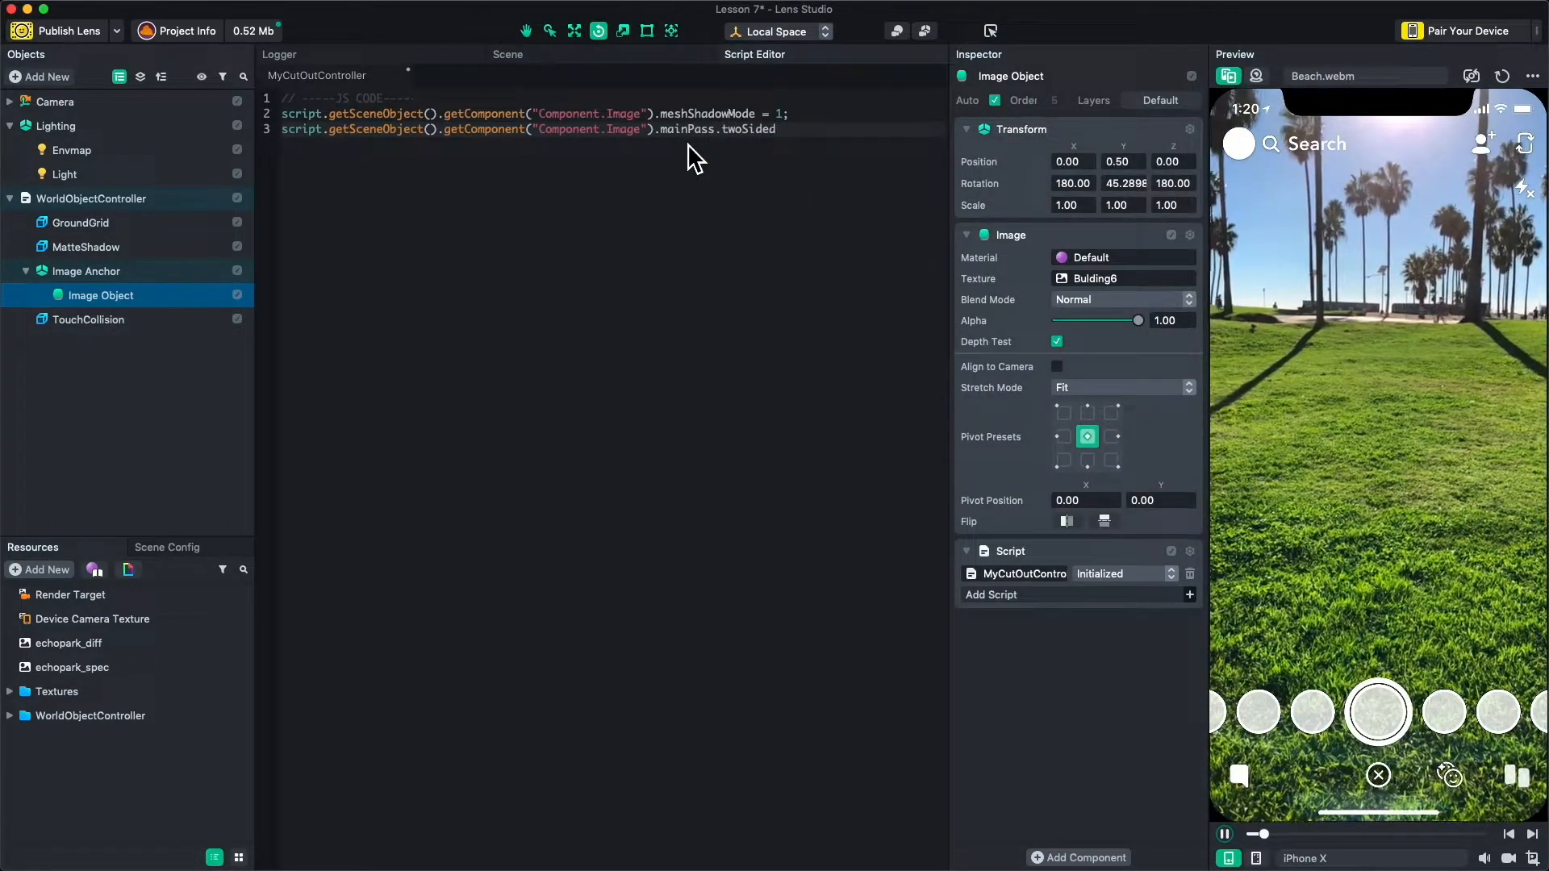
{"action": "type", "text": "= tru"}
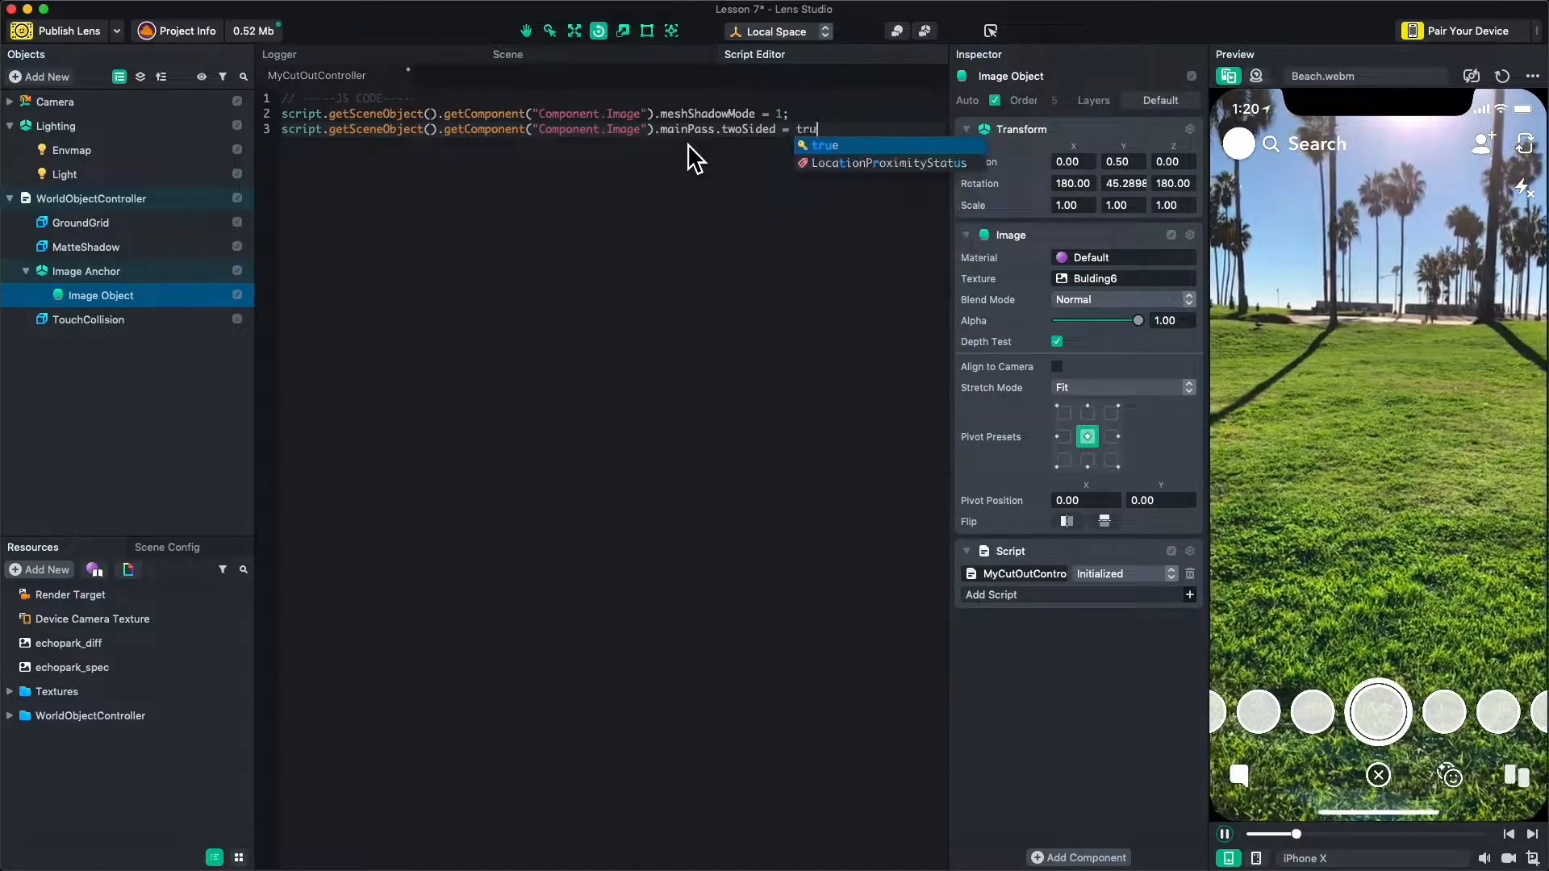
{"action": "type", "text": "e;"}
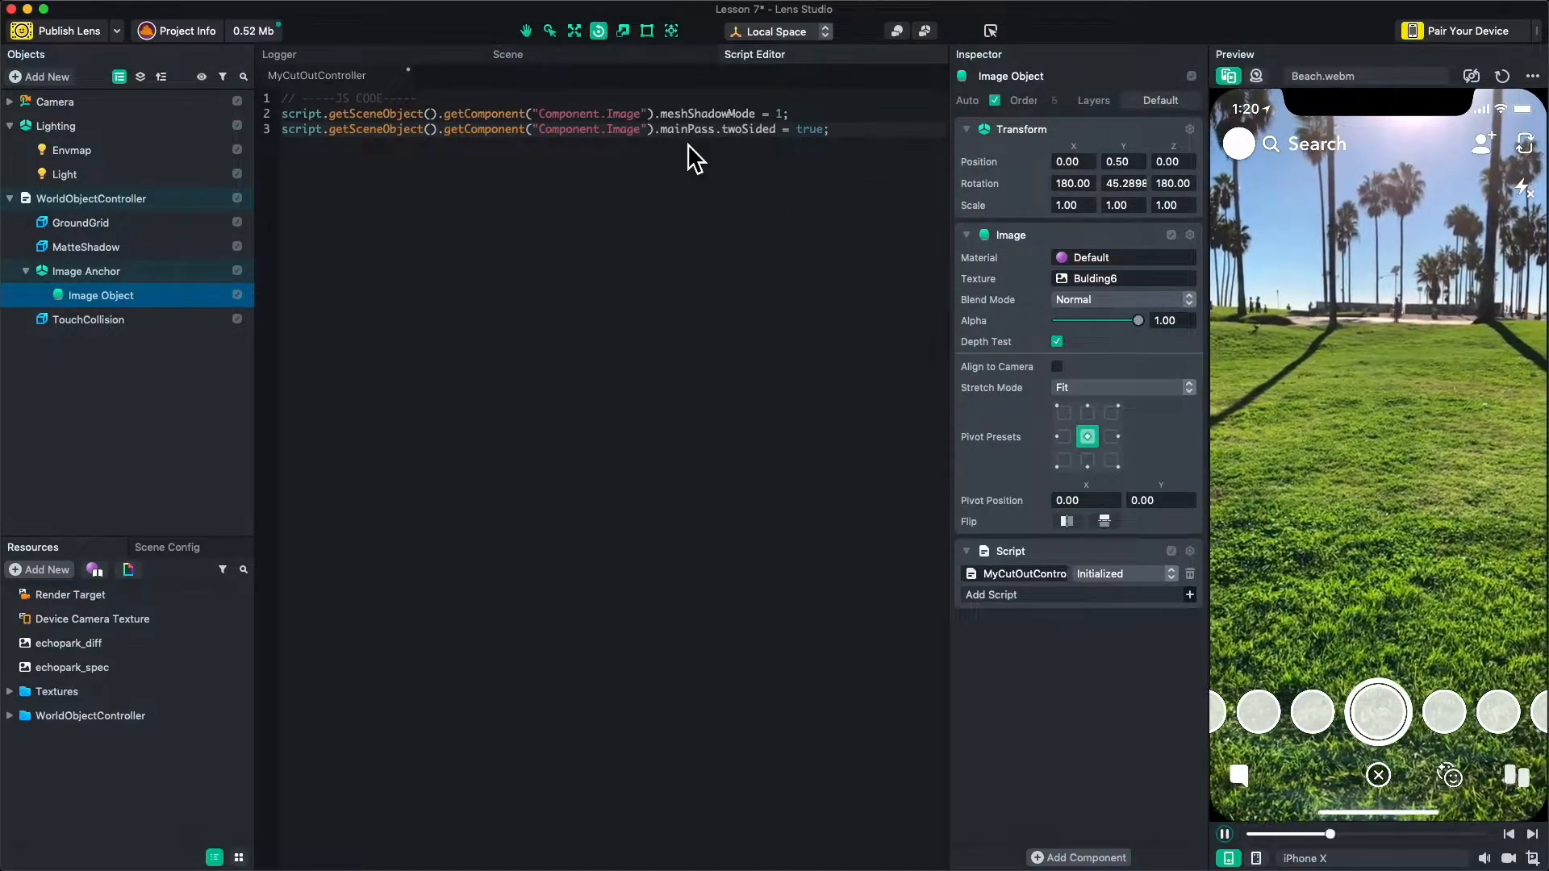
{"action": "key", "text": "super+s"}
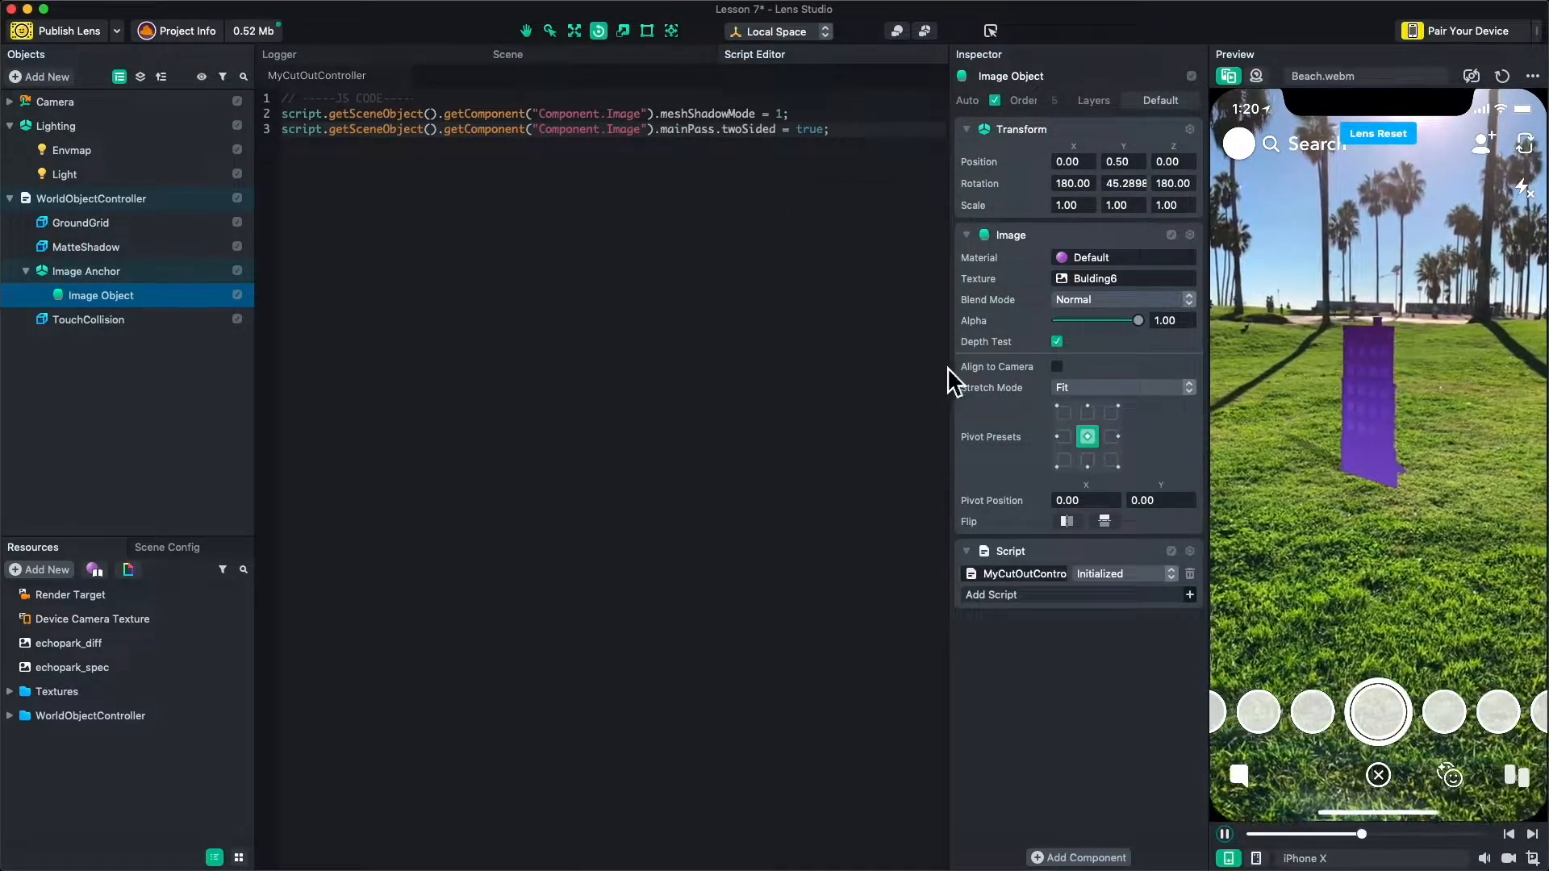